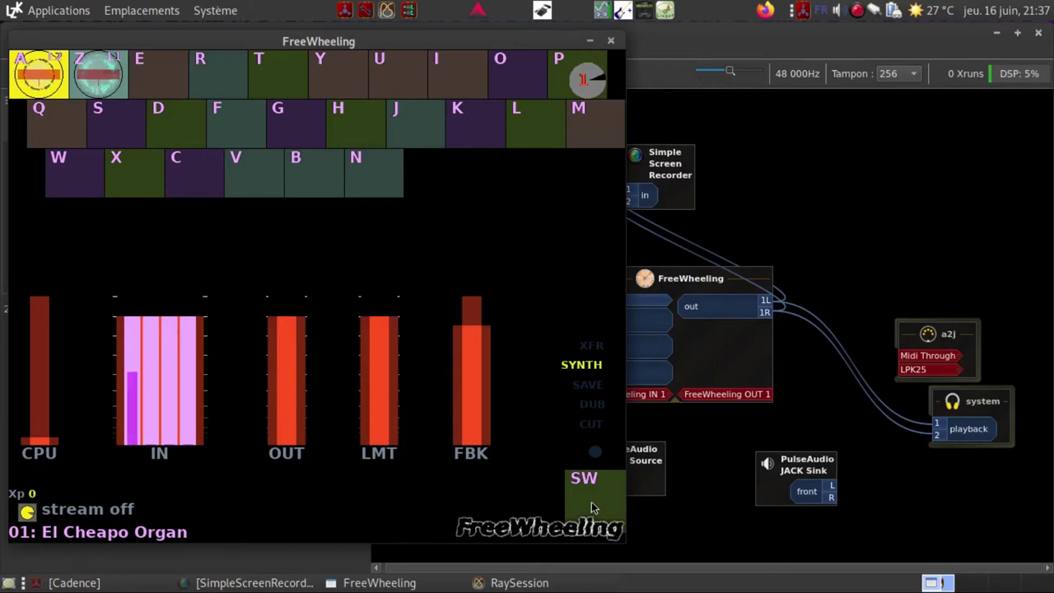
- Record a loop into the SW slot in FreeWheeling and play it back
{"action": "left_click", "coordinate": [591, 502]}
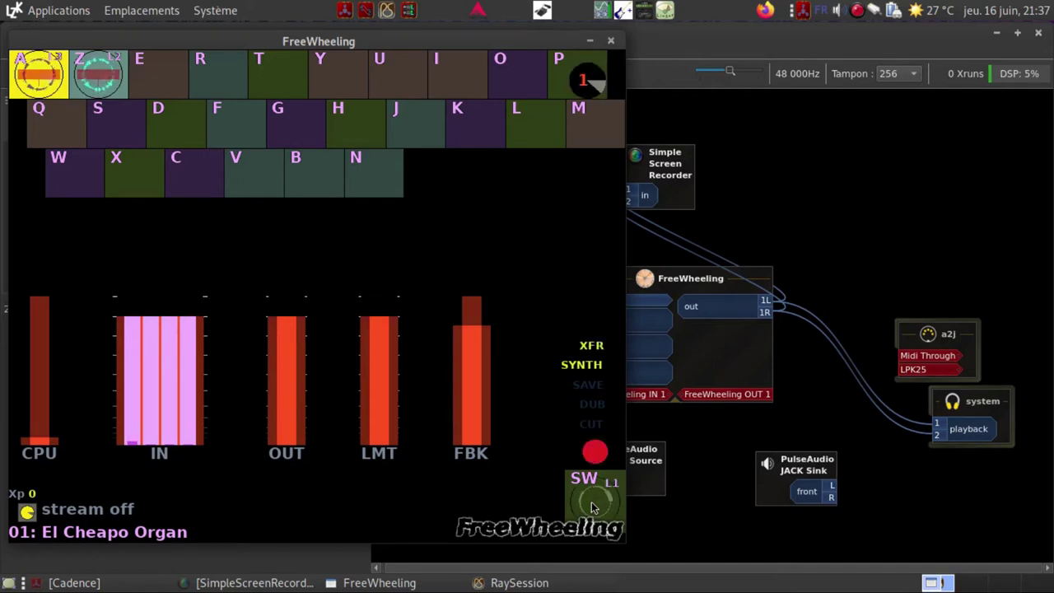
{"action": "left_click", "coordinate": [591, 502]}
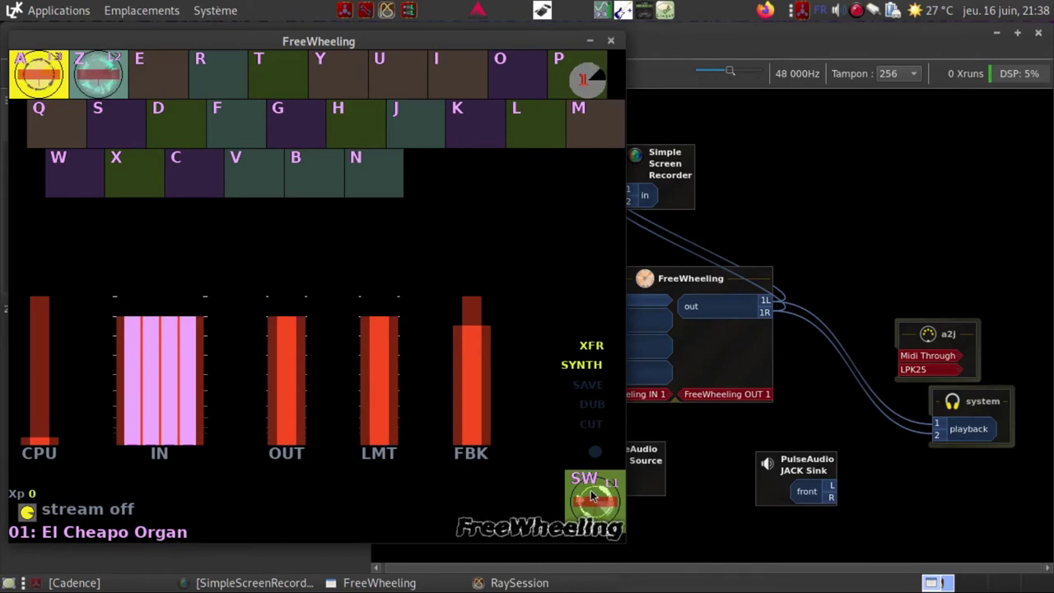
{"action": "key", "text": "e"}
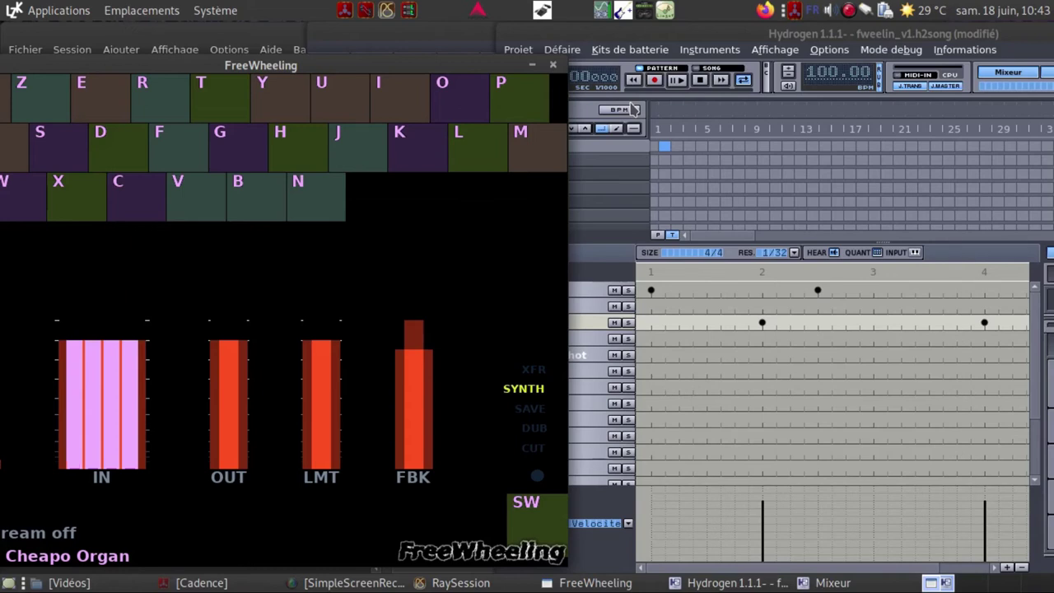
- Bring the Hydrogen window in front of FreeWheeling, then play and stop Pattern 1
{"action": "left_click", "coordinate": [823, 36]}
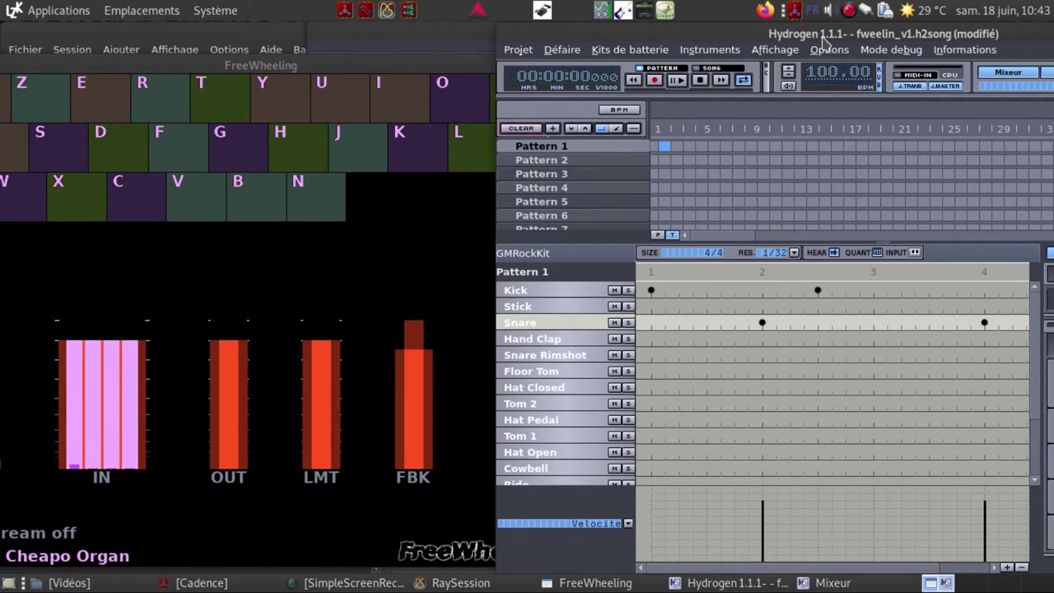
{"action": "left_click", "coordinate": [774, 50]}
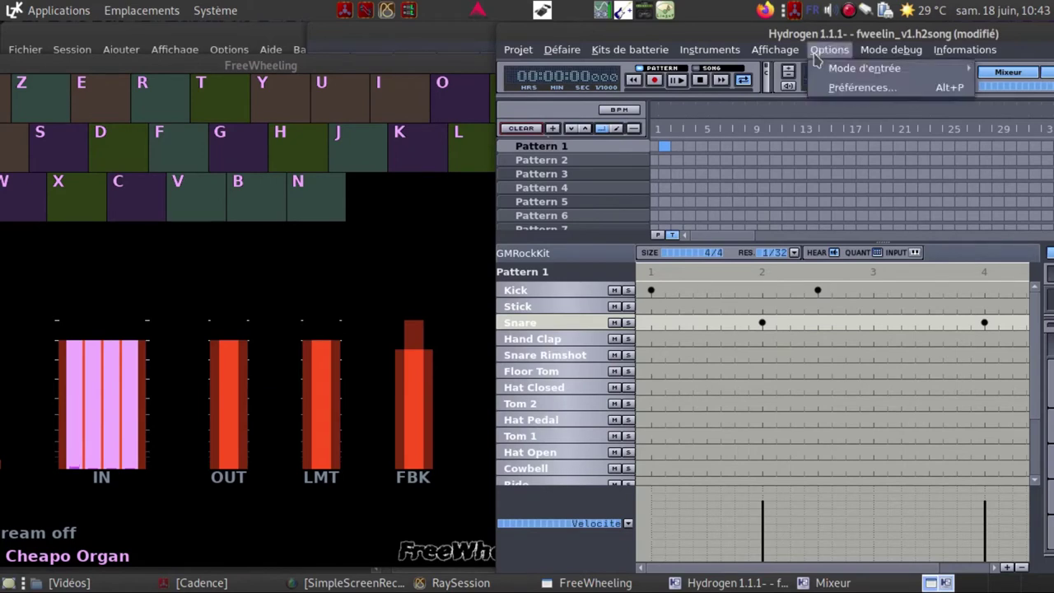
{"action": "left_click", "coordinate": [833, 41]}
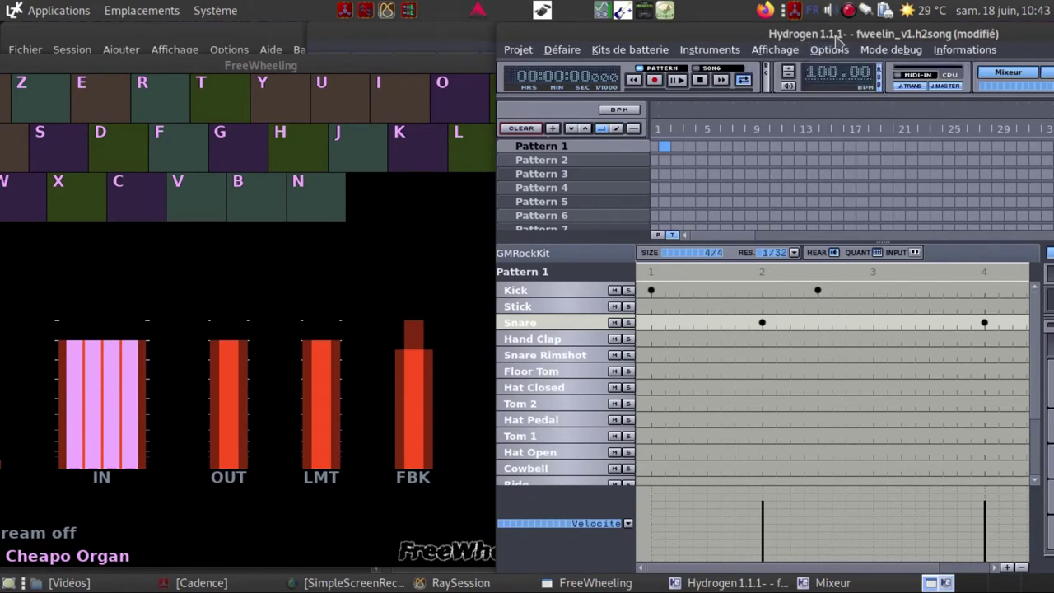
{"action": "left_click_drag", "start_coordinate": [852, 37], "coordinate": [748, 37]}
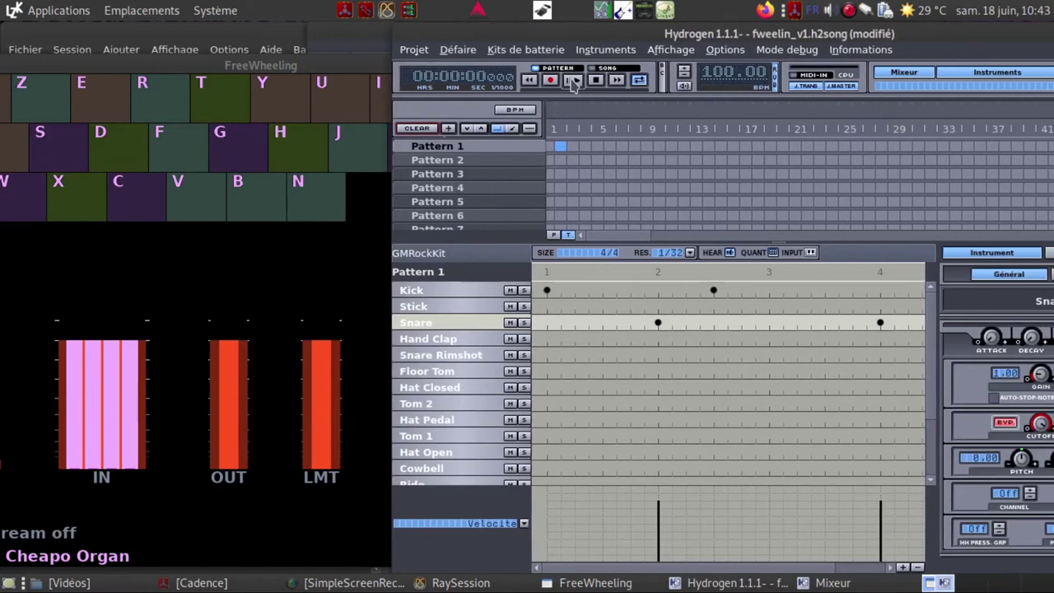
{"action": "left_click", "coordinate": [575, 82]}
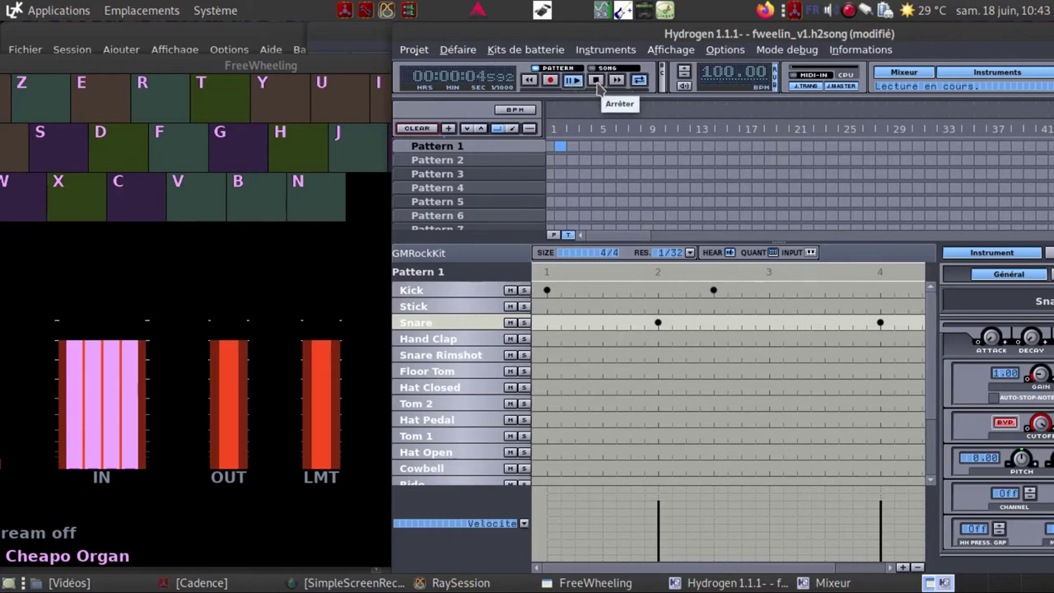
{"action": "left_click", "coordinate": [595, 80]}
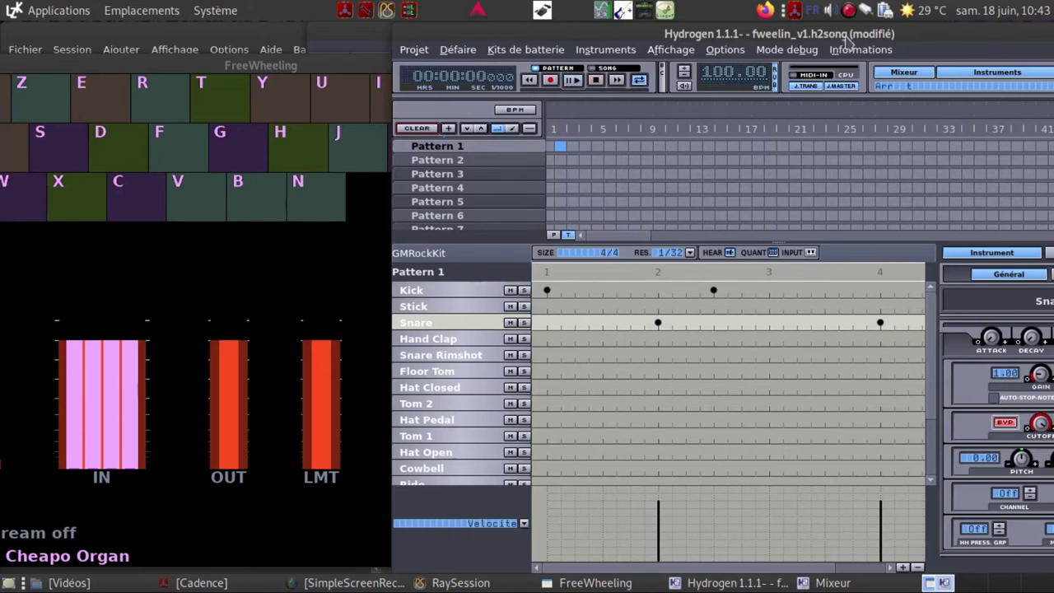
- Move the Hydrogen window clear of FreeWheeling, then reposition the Hydrogen box in RaySession's patchbay
{"action": "left_click_drag", "start_coordinate": [865, 40], "coordinate": [951, 51]}
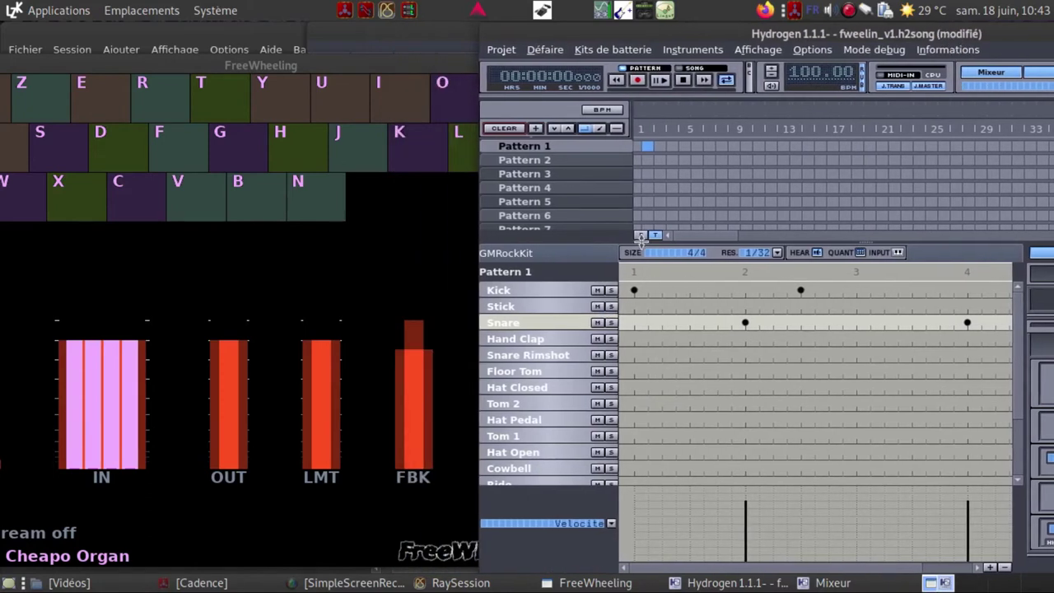
{"action": "left_click_drag", "start_coordinate": [891, 39], "coordinate": [982, 47]}
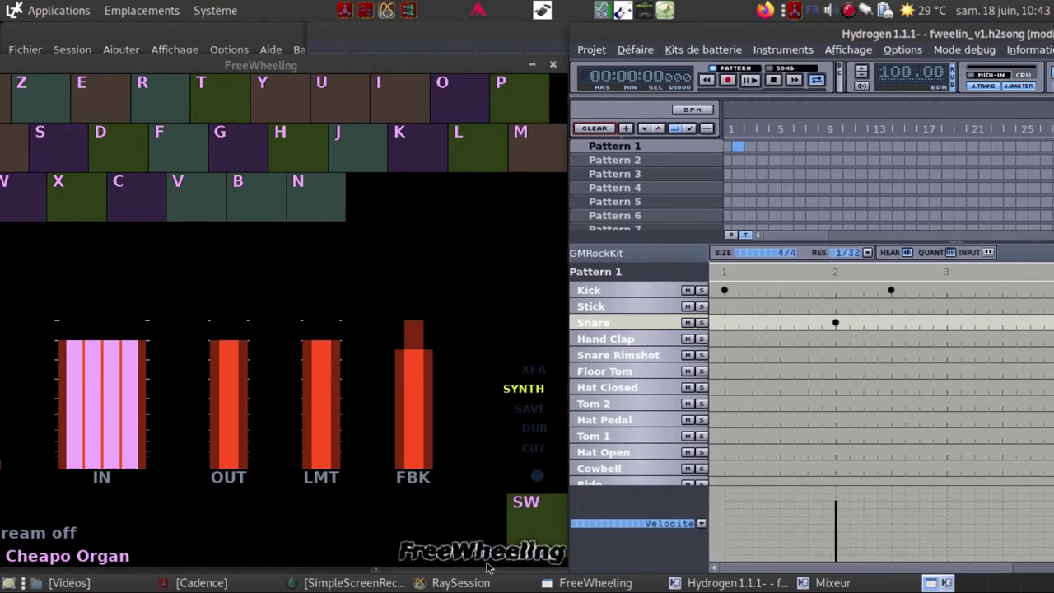
{"action": "left_click", "coordinate": [473, 583]}
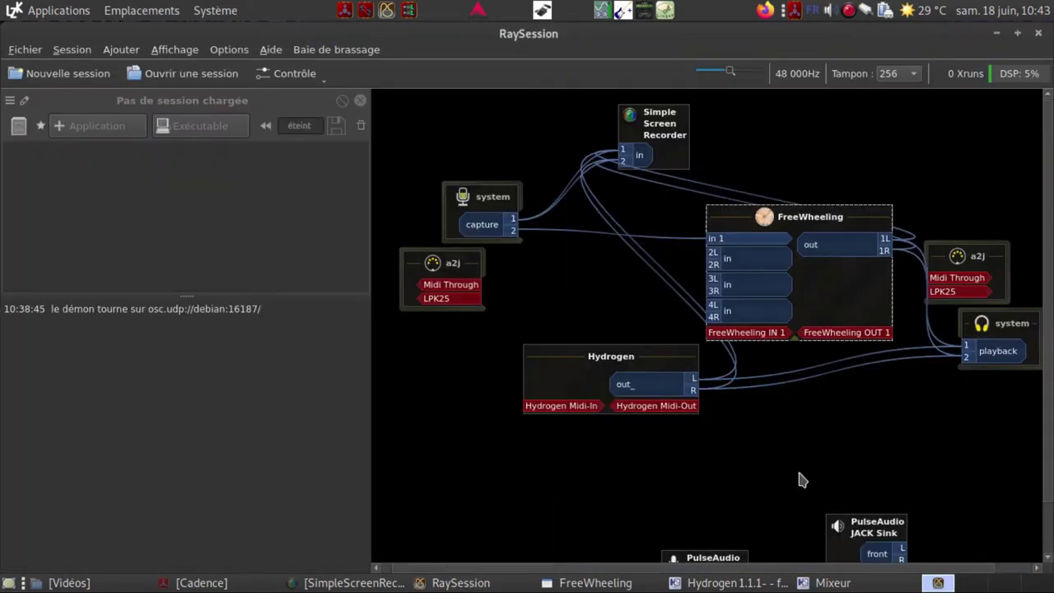
{"action": "left_click_drag", "start_coordinate": [649, 360], "coordinate": [626, 375]}
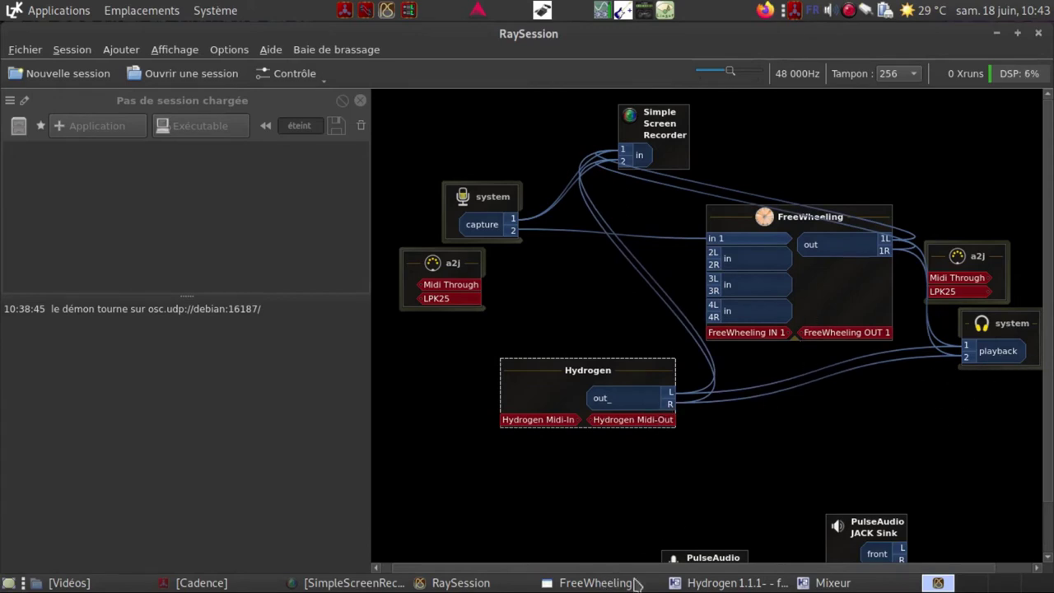
- Switch to FreeWheeling and keep its window always on top
{"action": "left_click", "coordinate": [574, 583]}
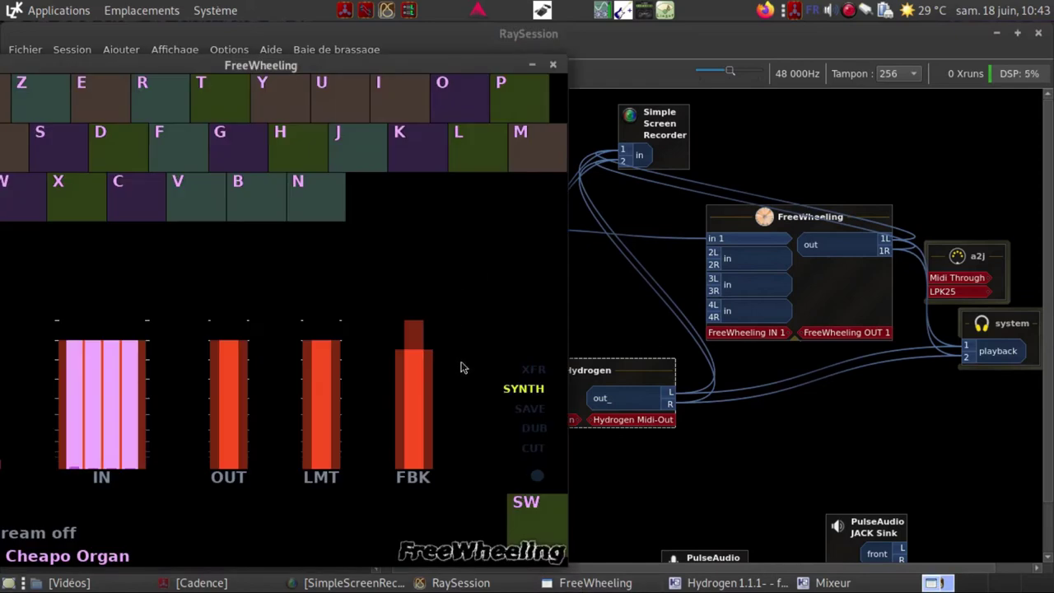
{"action": "right_click", "coordinate": [263, 72]}
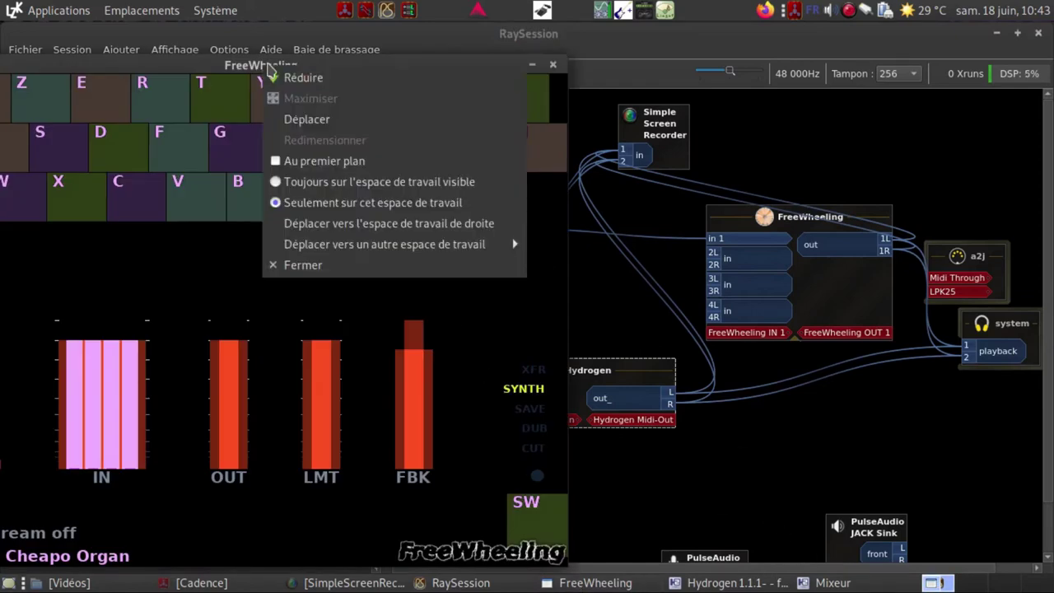
{"action": "left_click", "coordinate": [315, 158]}
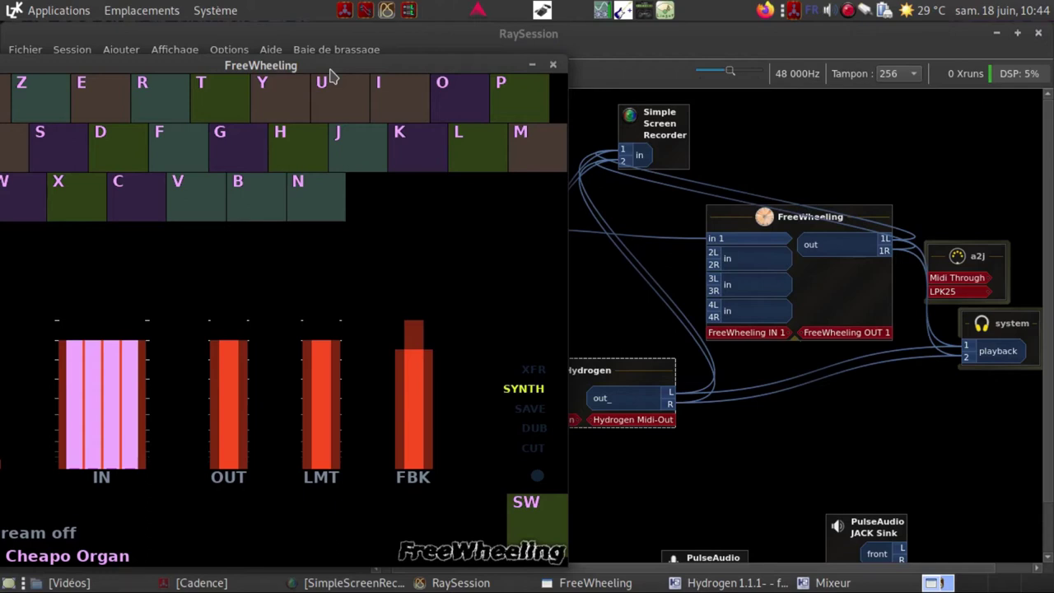
- Start pulse 1 in FreeWheeling, then switch to Hydrogen and play Pattern 1
{"action": "key", "text": "p"}
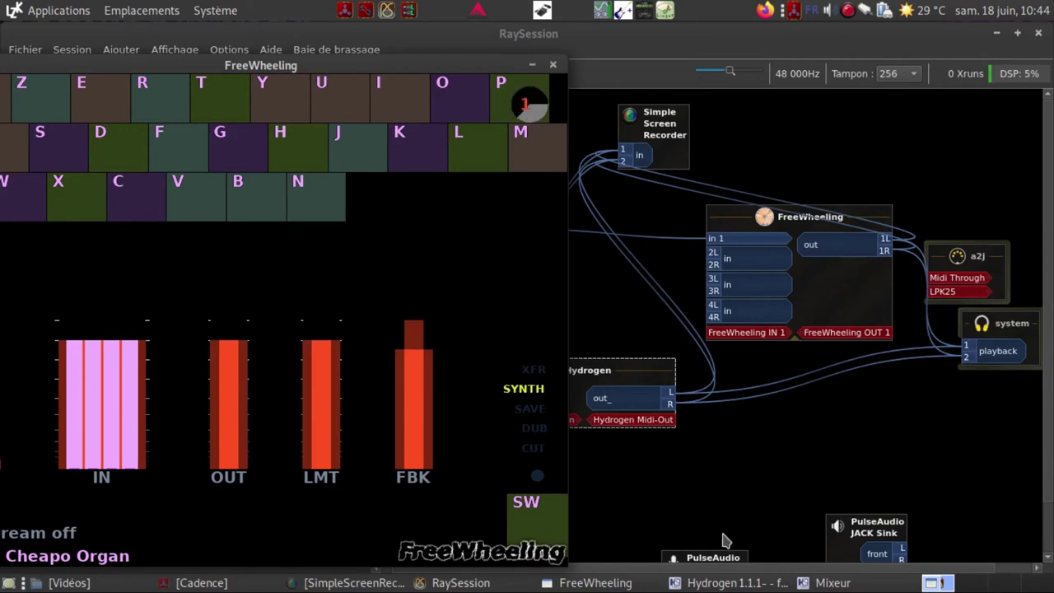
{"action": "left_click", "coordinate": [710, 583]}
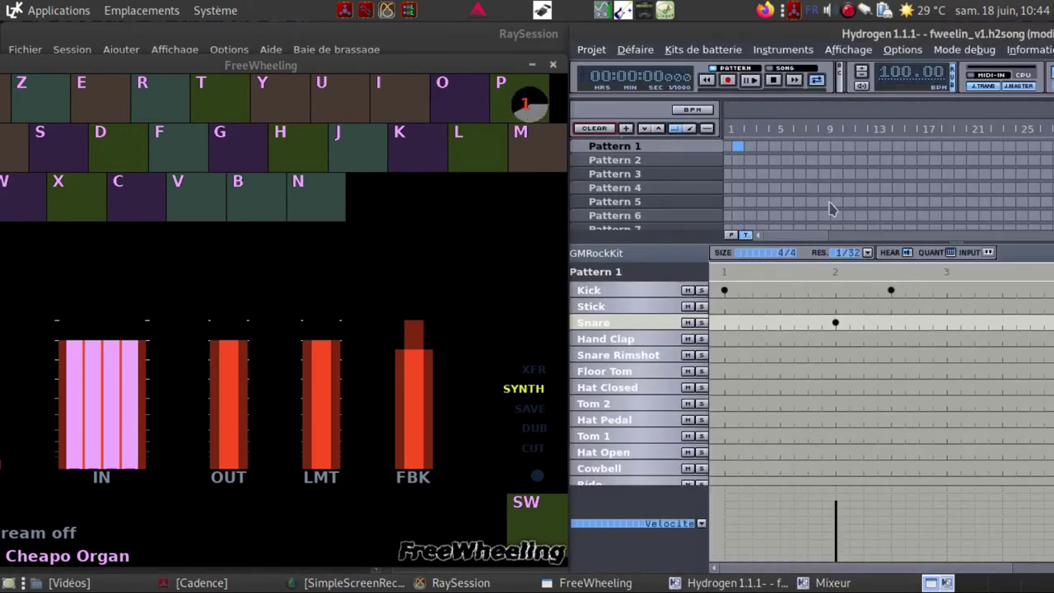
{"action": "left_click", "coordinate": [750, 82]}
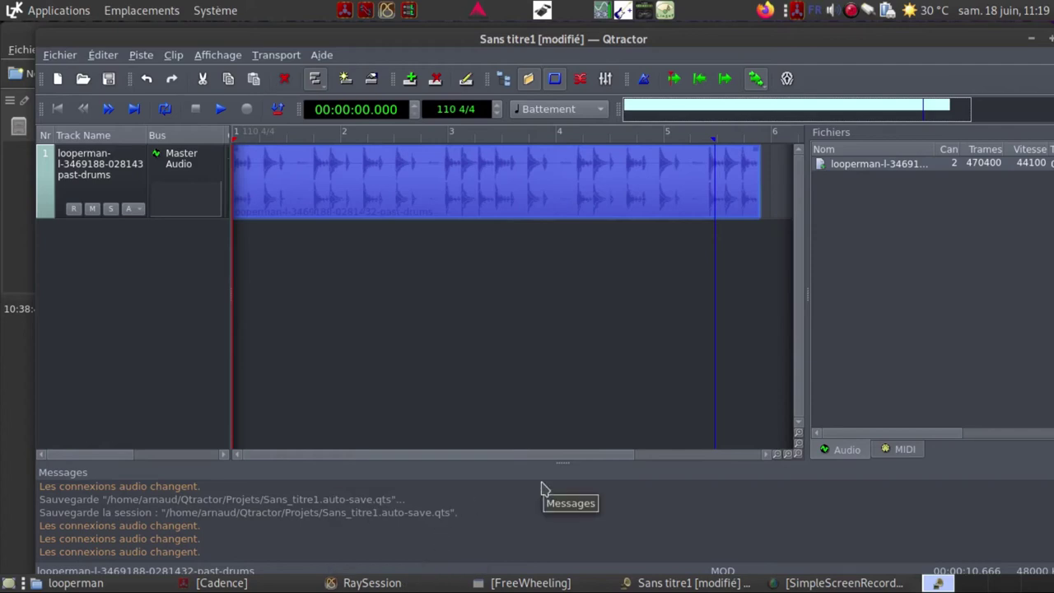
- Examine the connections of Qtractor's Master outputs in RaySession's patchbay, then return to Qtractor
{"action": "left_click", "coordinate": [415, 585]}
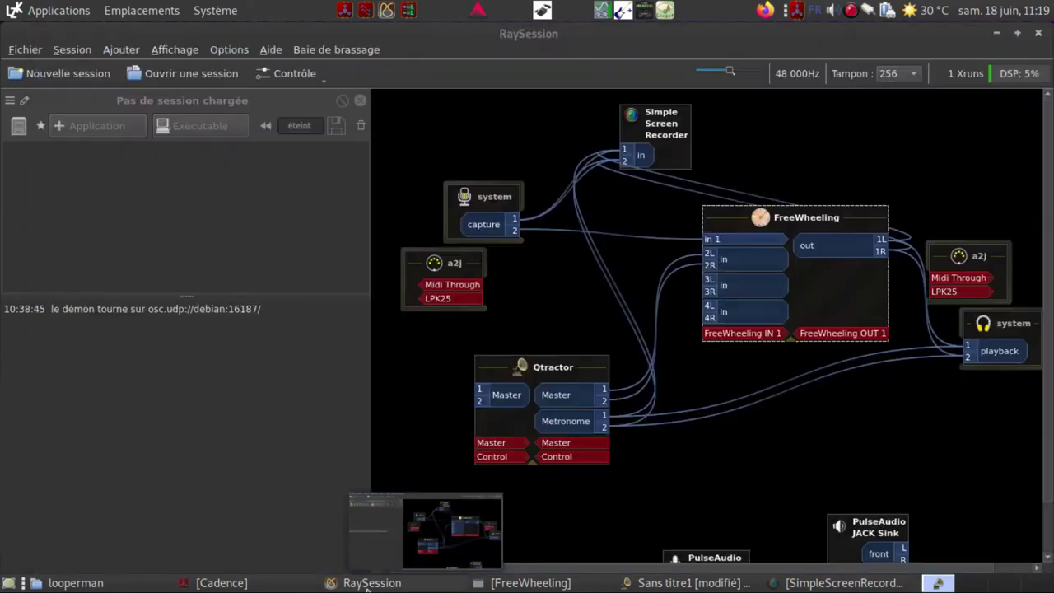
{"action": "left_click", "coordinate": [563, 395]}
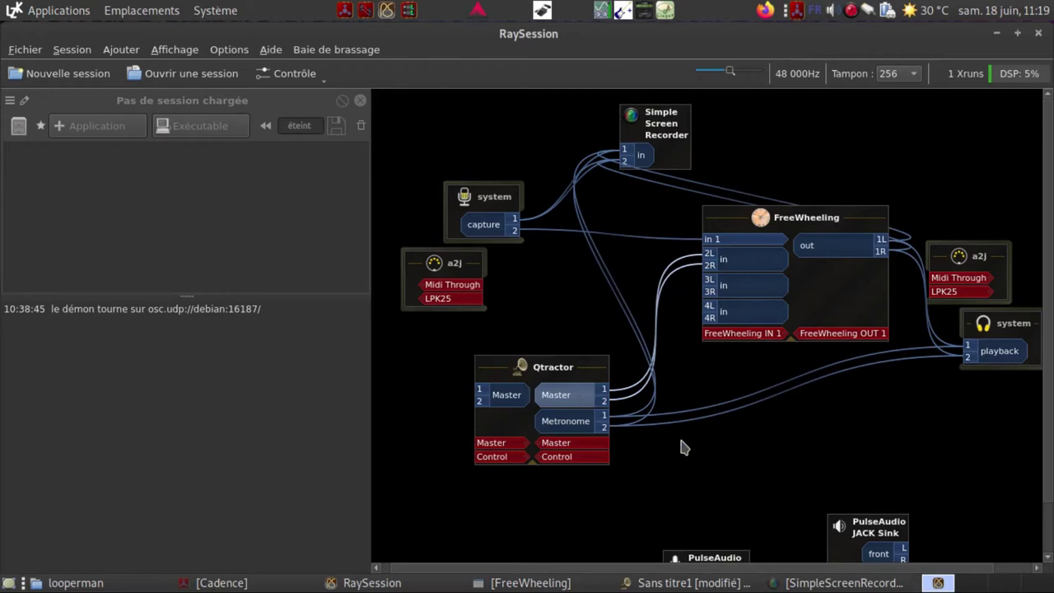
{"action": "mouse_move", "coordinate": [689, 586]}
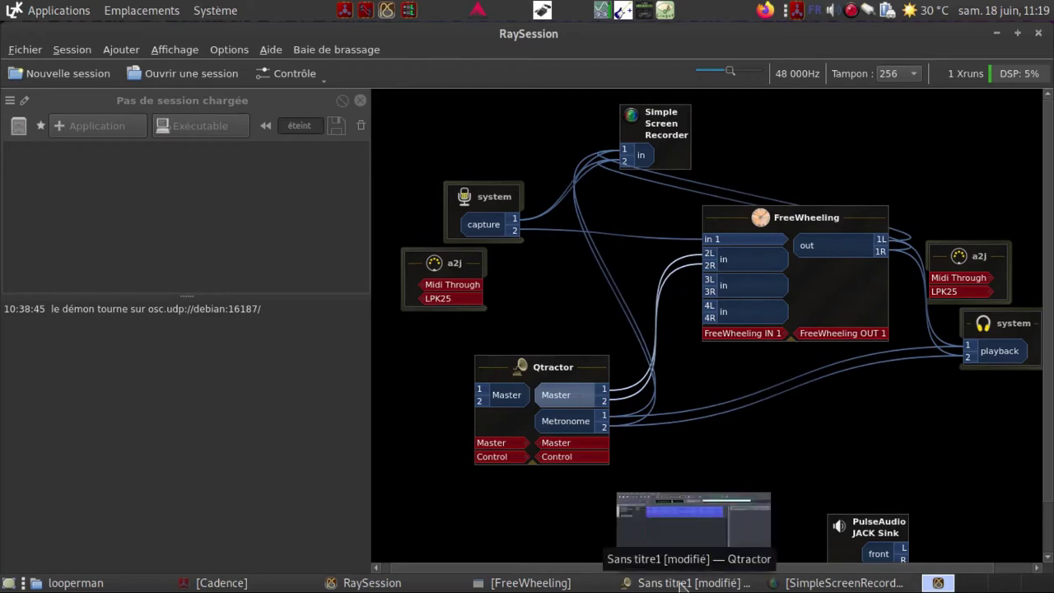
{"action": "left_click", "coordinate": [680, 584]}
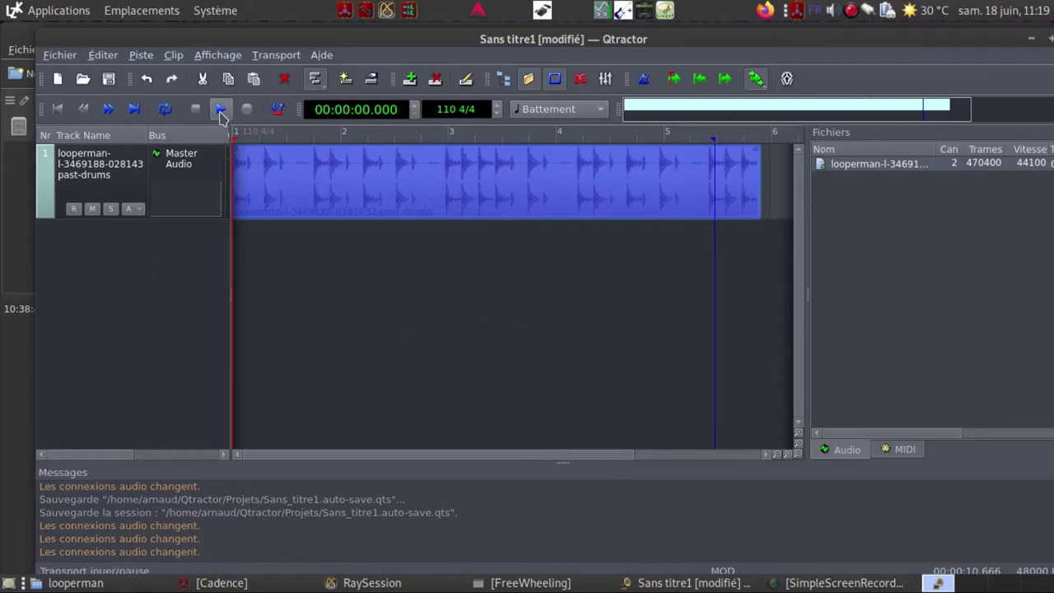
- Play the past-drums track in Qtractor, stop it and rewind to the start
{"action": "left_click", "coordinate": [221, 110]}
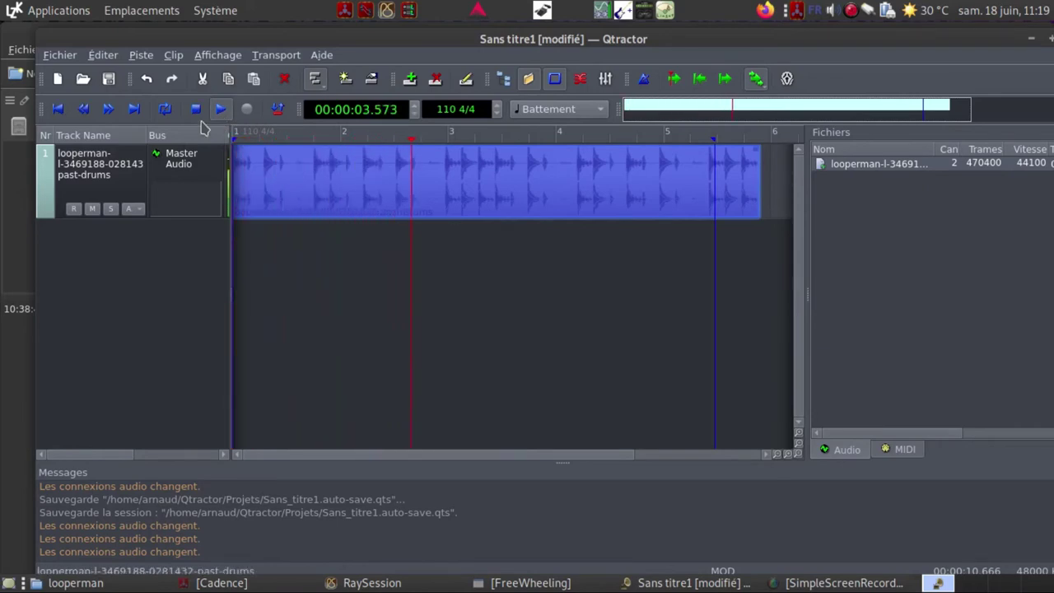
{"action": "left_click", "coordinate": [197, 110]}
{"action": "left_click", "coordinate": [196, 114]}
{"action": "left_click", "coordinate": [57, 109]}
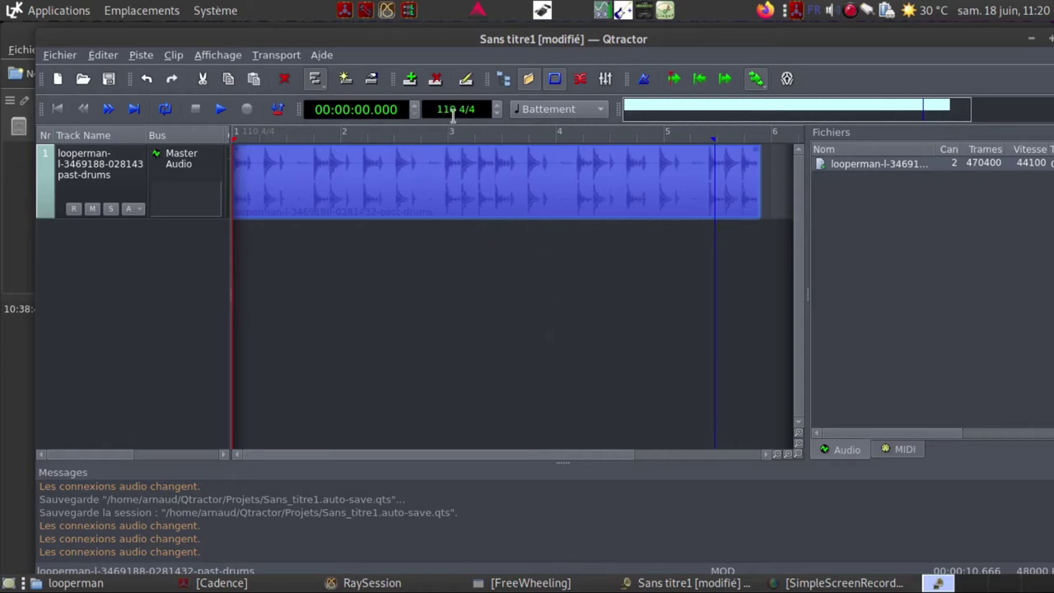
- Adjust the session tempo to 90 4/4 from the past-drums clip, using a range of 16 beats
{"action": "left_click_drag", "start_coordinate": [485, 108], "coordinate": [438, 108]}
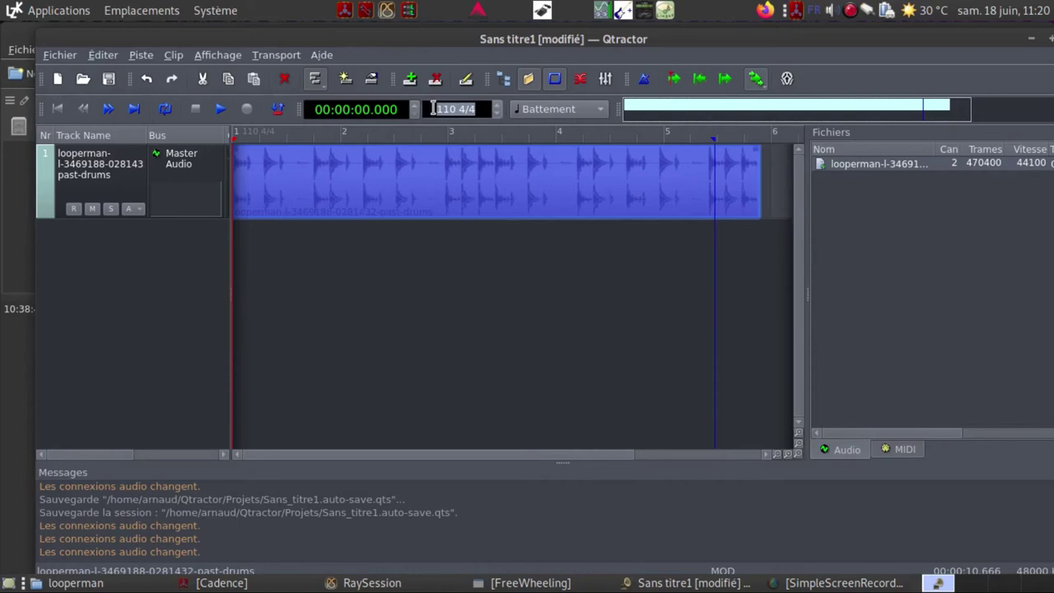
{"action": "left_click", "coordinate": [466, 332]}
{"action": "left_click", "coordinate": [416, 202]}
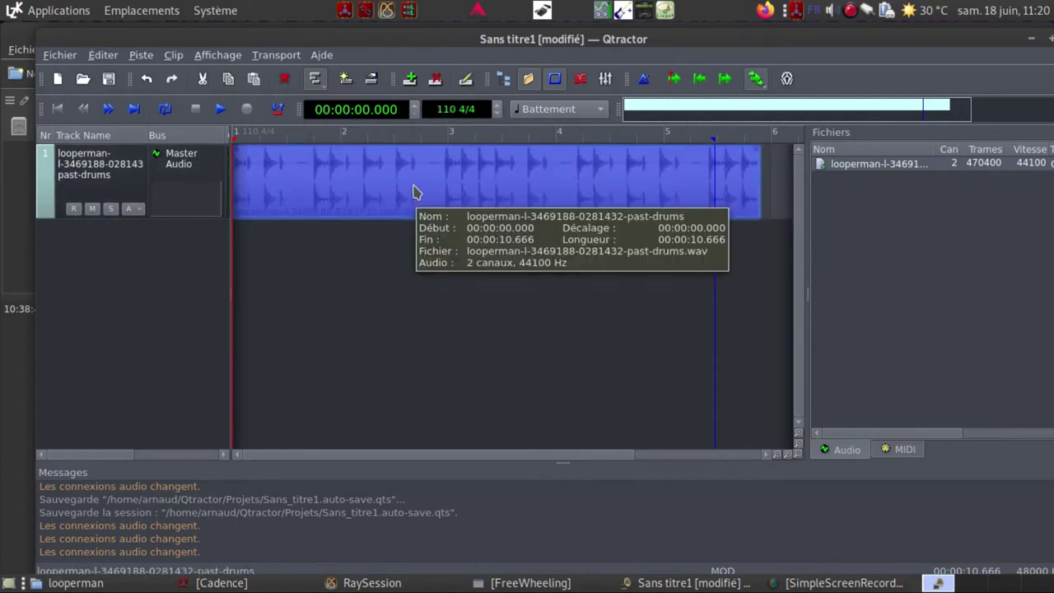
{"action": "right_click", "coordinate": [418, 184]}
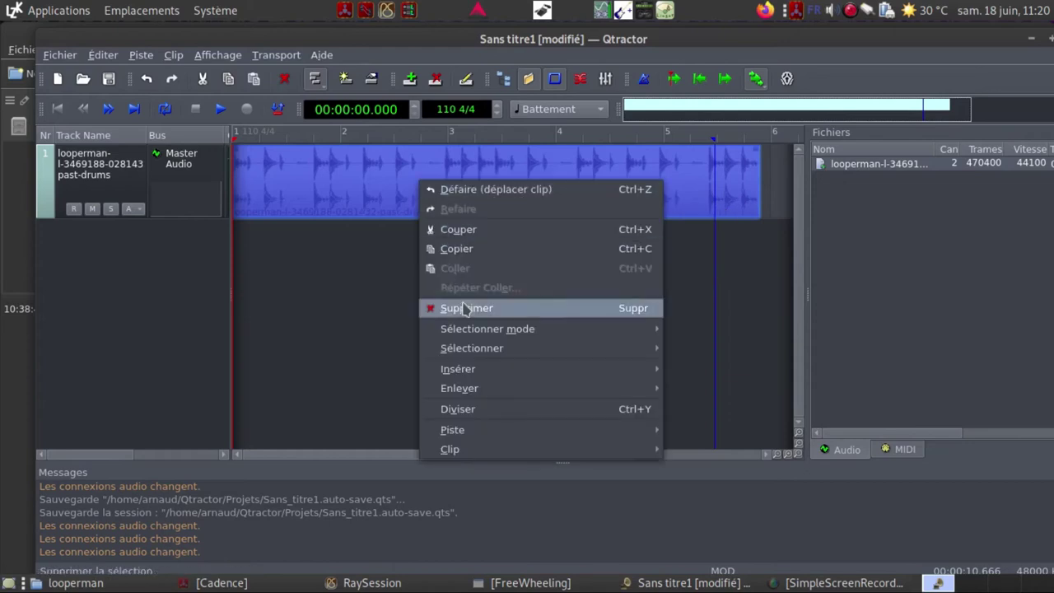
{"action": "mouse_move", "coordinate": [469, 448]}
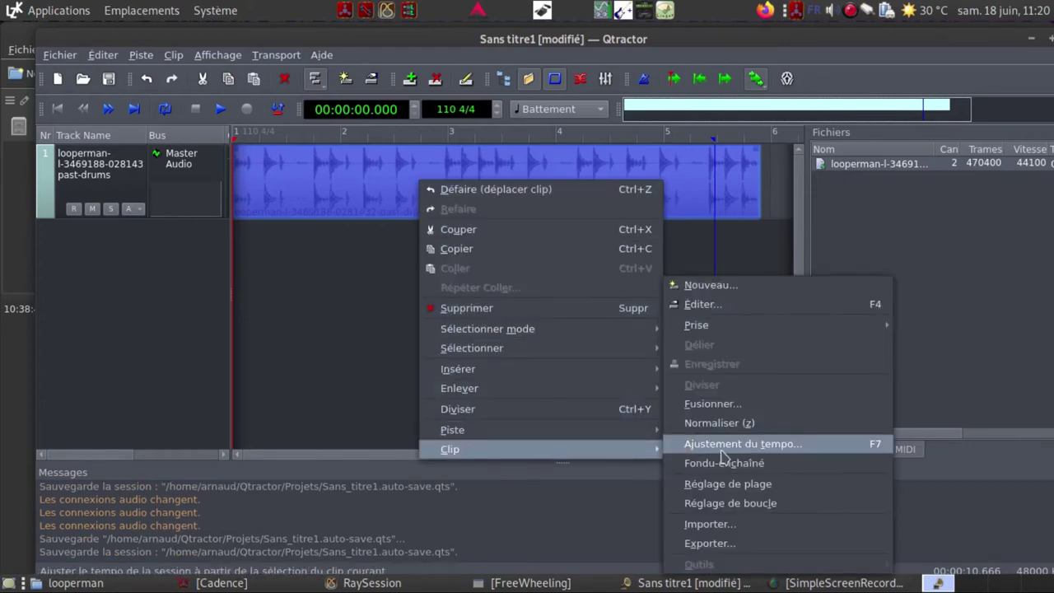
{"action": "left_click", "coordinate": [722, 455]}
{"action": "left_click_drag", "start_coordinate": [663, 347], "coordinate": [630, 348]}
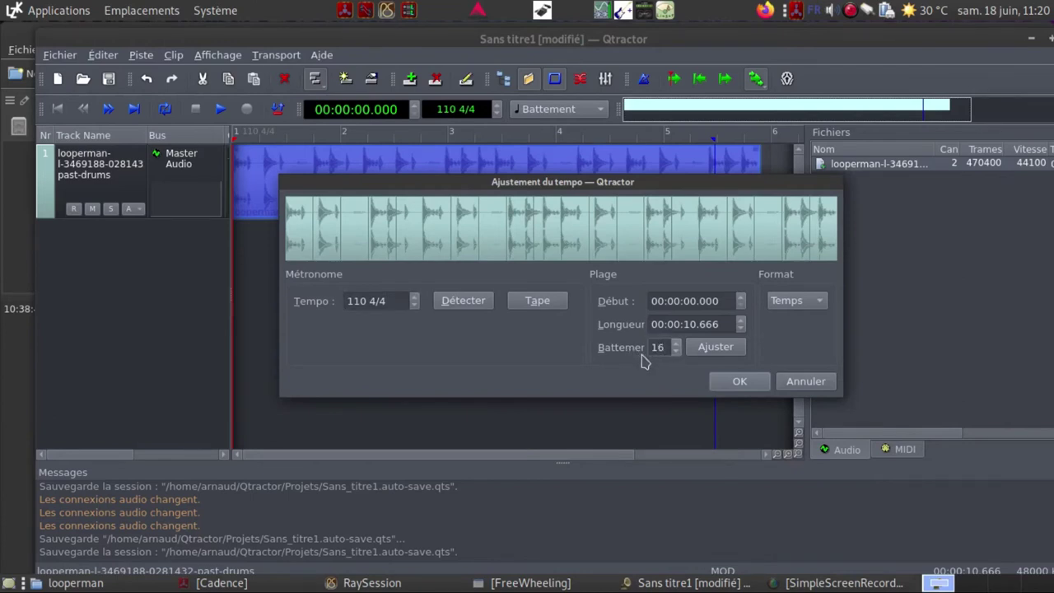
{"action": "left_click", "coordinate": [713, 349]}
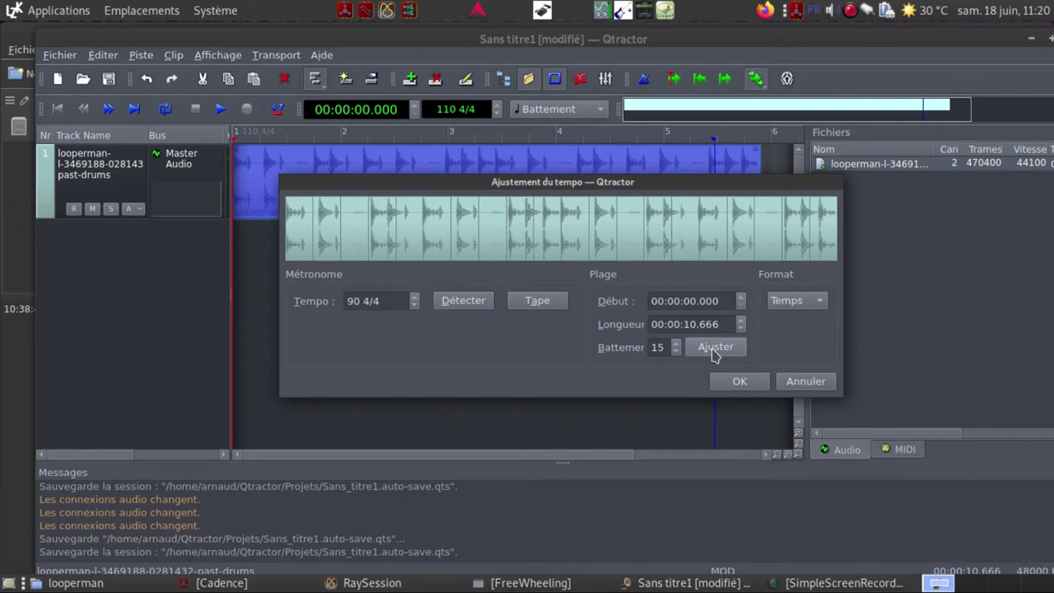
{"action": "left_click", "coordinate": [740, 383]}
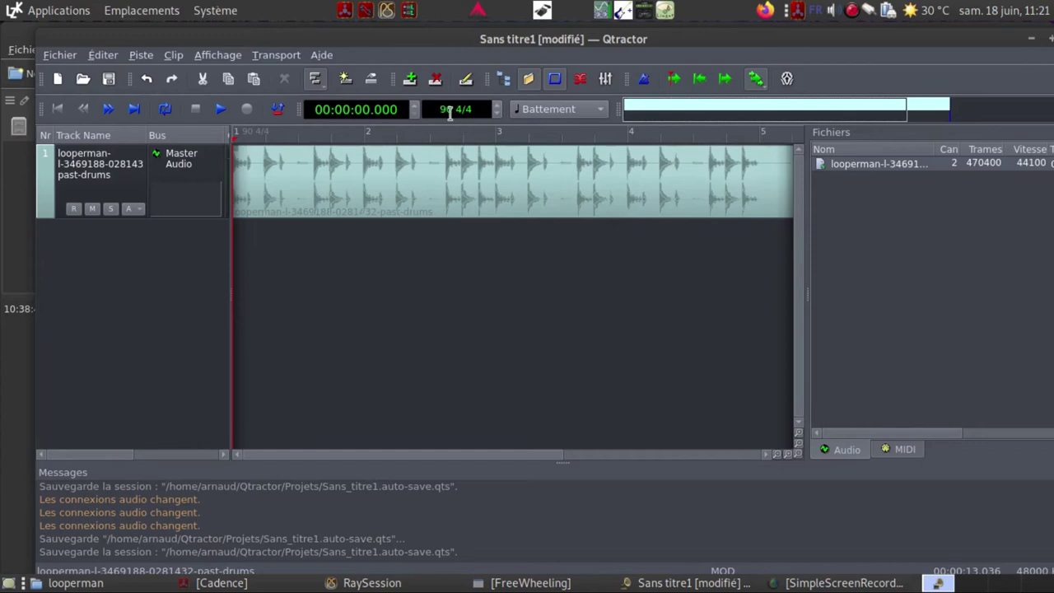
- Shorten the past-drums clip by moving its end back to about the start of bar 5
{"action": "left_click_drag", "start_coordinate": [337, 460], "coordinate": [430, 459]}
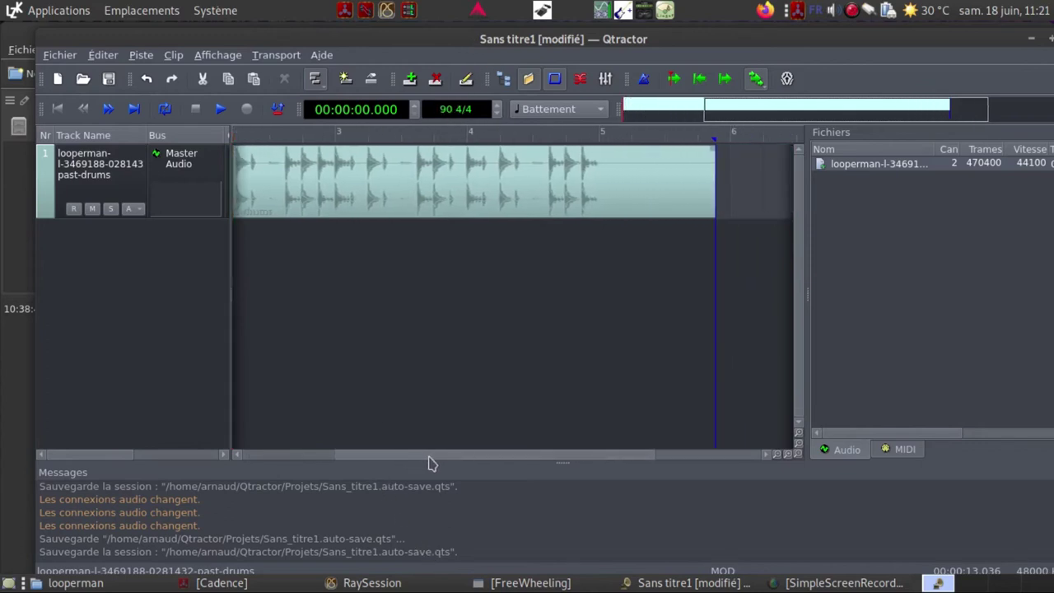
{"action": "left_click", "coordinate": [715, 163]}
{"action": "left_click_drag", "start_coordinate": [713, 163], "coordinate": [599, 164]}
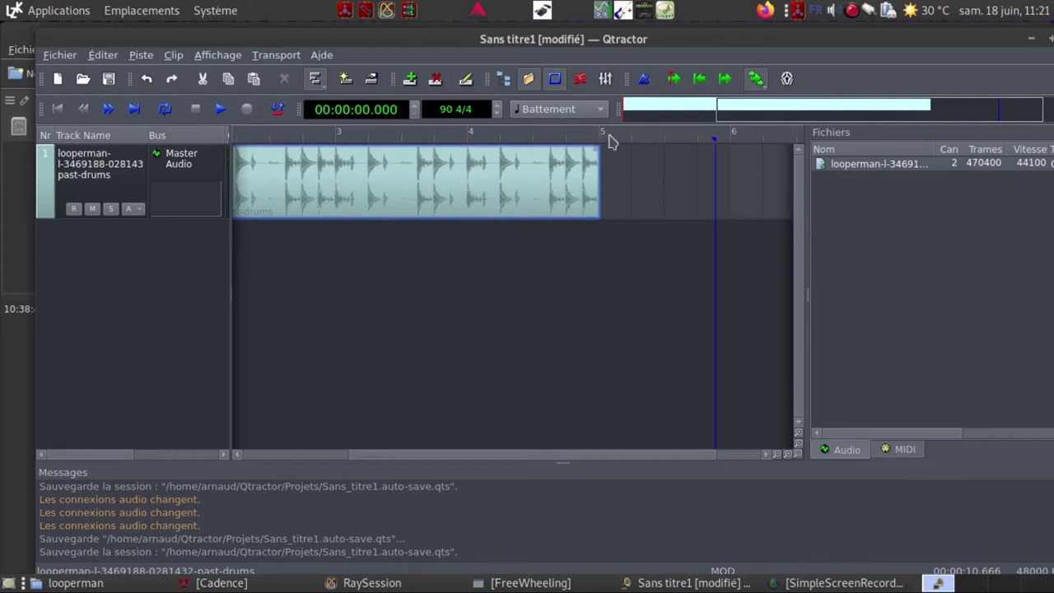
{"action": "left_click_drag", "start_coordinate": [624, 458], "coordinate": [416, 461]}
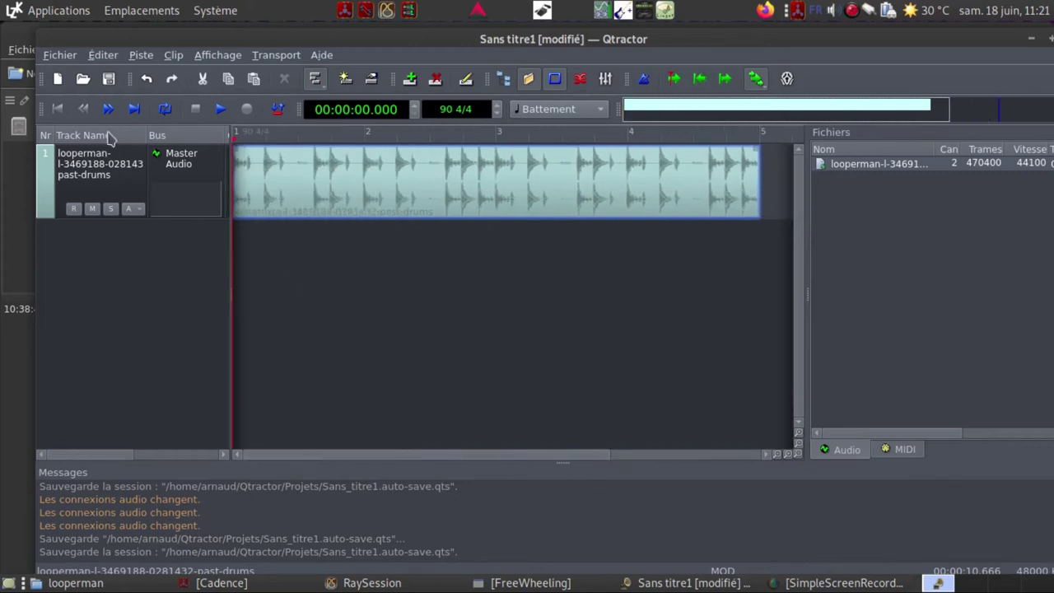
- Play the past-drums clip with the metronome, rewind to the start, and move the clip to begin at bar 2
{"action": "left_click", "coordinate": [221, 110]}
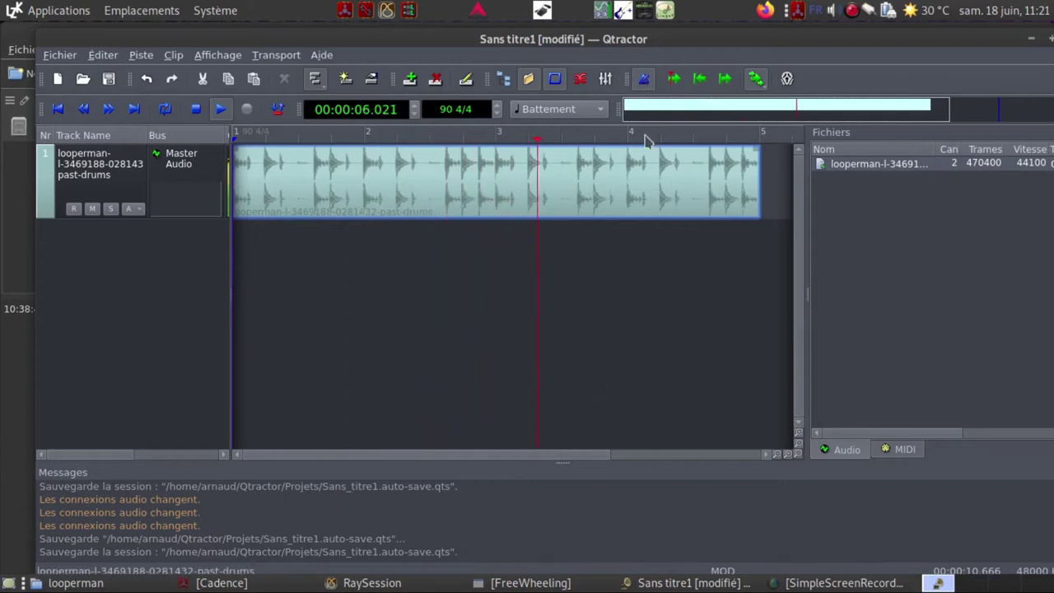
{"action": "left_click", "coordinate": [195, 108]}
{"action": "left_click", "coordinate": [57, 109]}
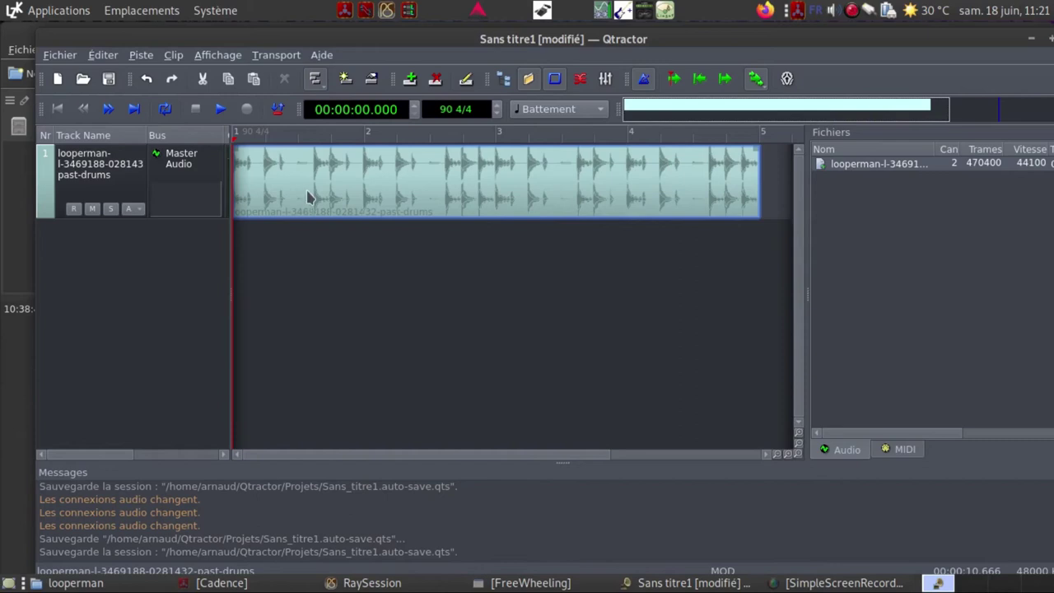
{"action": "left_click_drag", "start_coordinate": [308, 195], "coordinate": [423, 182]}
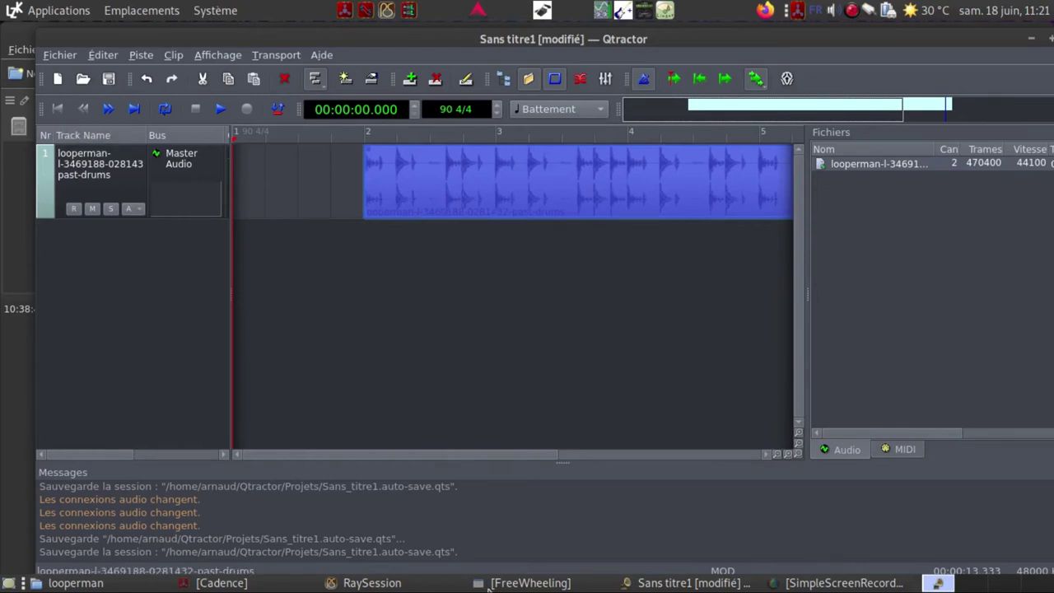
- Switch to FreeWheeling, trigger the pulse on P, and place its window just below Qtractor's past-drums track
{"action": "left_click", "coordinate": [570, 585]}
{"action": "left_click_drag", "start_coordinate": [548, 66], "coordinate": [553, 153]}
{"action": "key", "text": "p"}
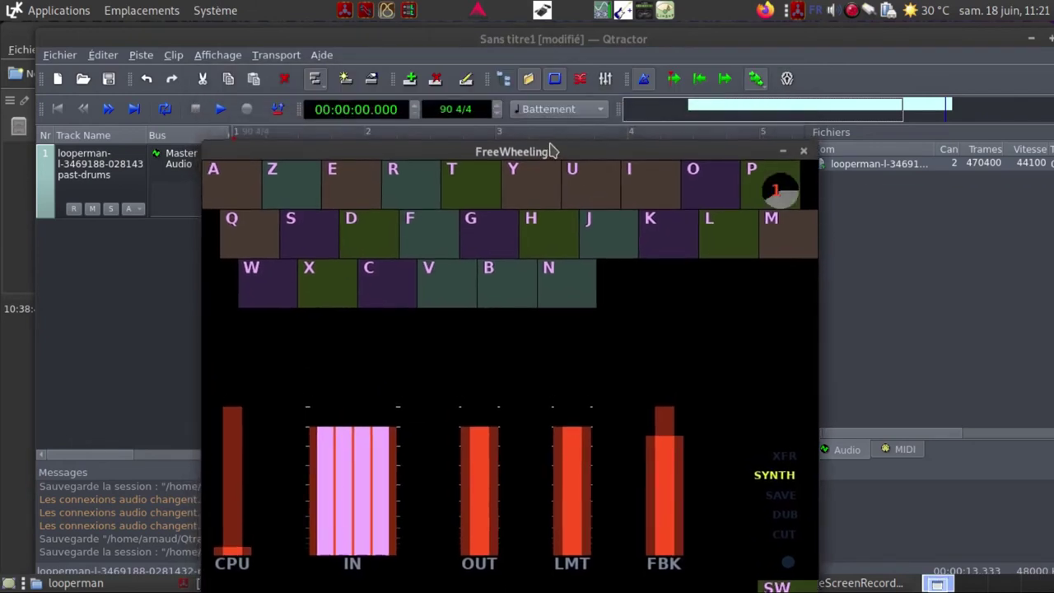
{"action": "left_click_drag", "start_coordinate": [490, 152], "coordinate": [470, 271]}
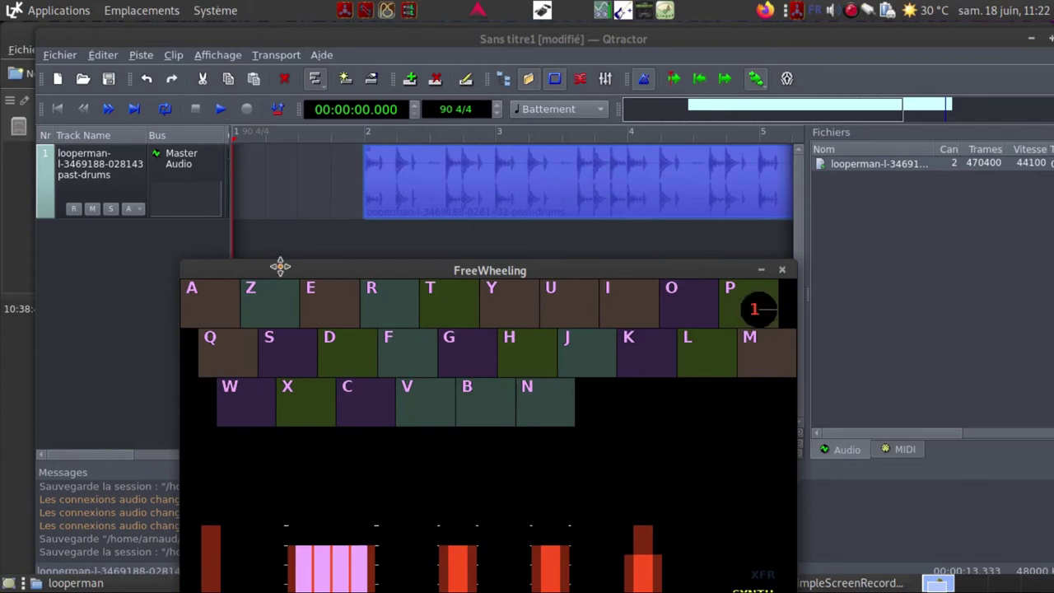
- Play Qtractor from the start, record the drums as a FreeWheeling loop on slot A, and stop Qtractor's transport
{"action": "left_click", "coordinate": [221, 112]}
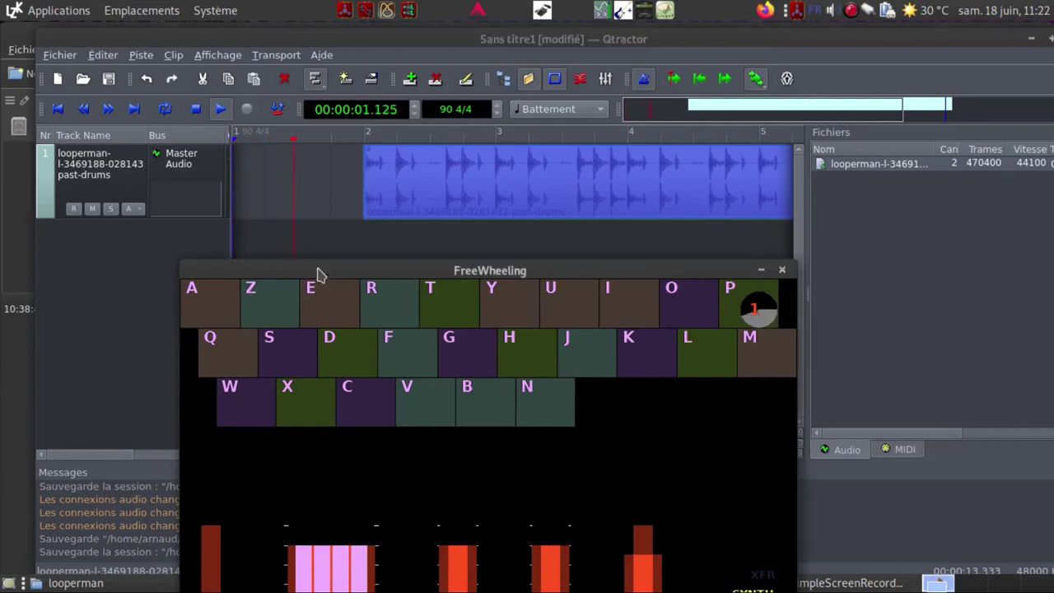
{"action": "key", "text": "a"}
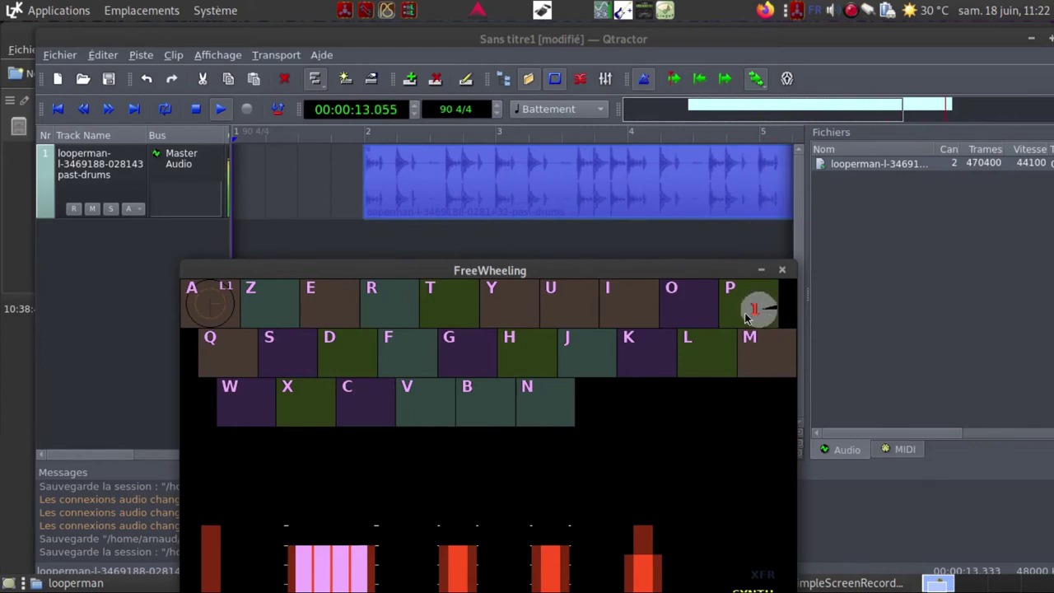
{"action": "key", "text": "a"}
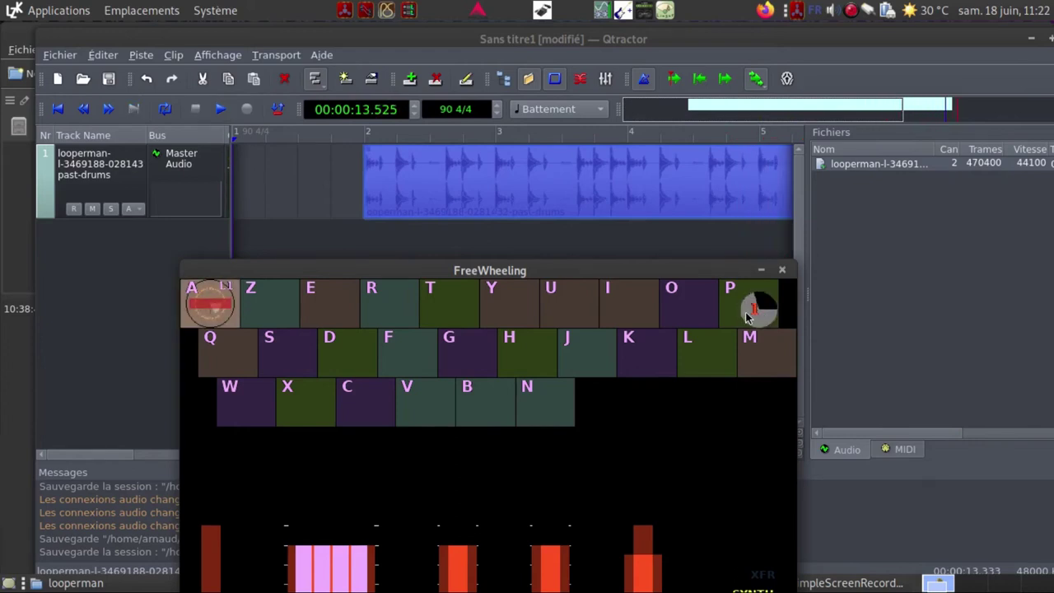
{"action": "left_click", "coordinate": [196, 109]}
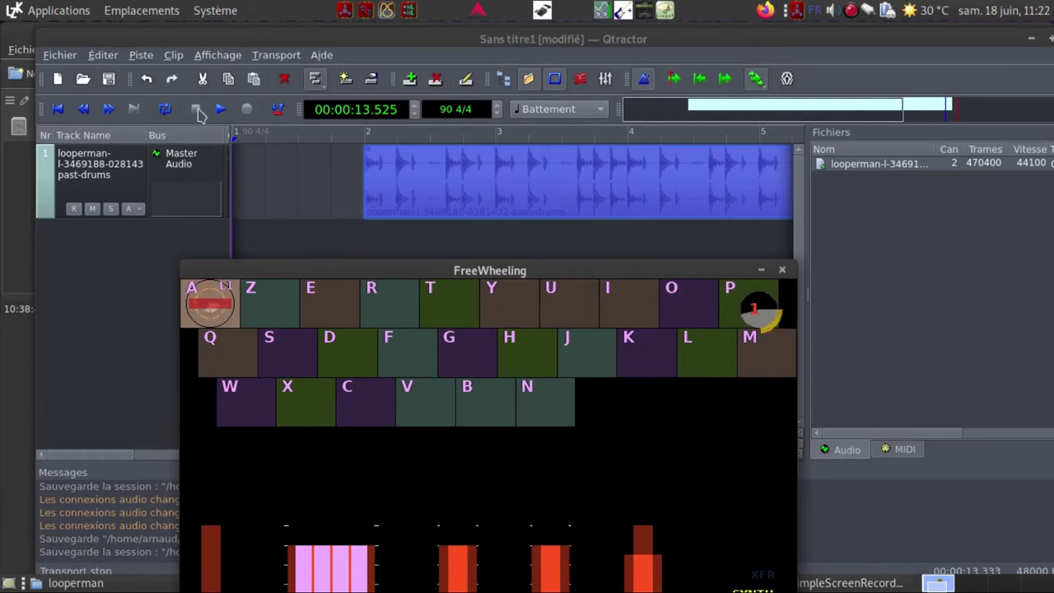
- Reposition the FreeWheeling window so its meters and SW area are in view, and trigger loop slot Z
{"action": "mouse_move", "coordinate": [445, 268]}
{"action": "left_mouse_down"}
{"action": "mouse_move", "coordinate": [403, 179]}
{"action": "mouse_move", "coordinate": [388, 107]}
{"action": "mouse_move", "coordinate": [473, 310]}
{"action": "mouse_move", "coordinate": [450, 263]}
{"action": "left_mouse_up"}
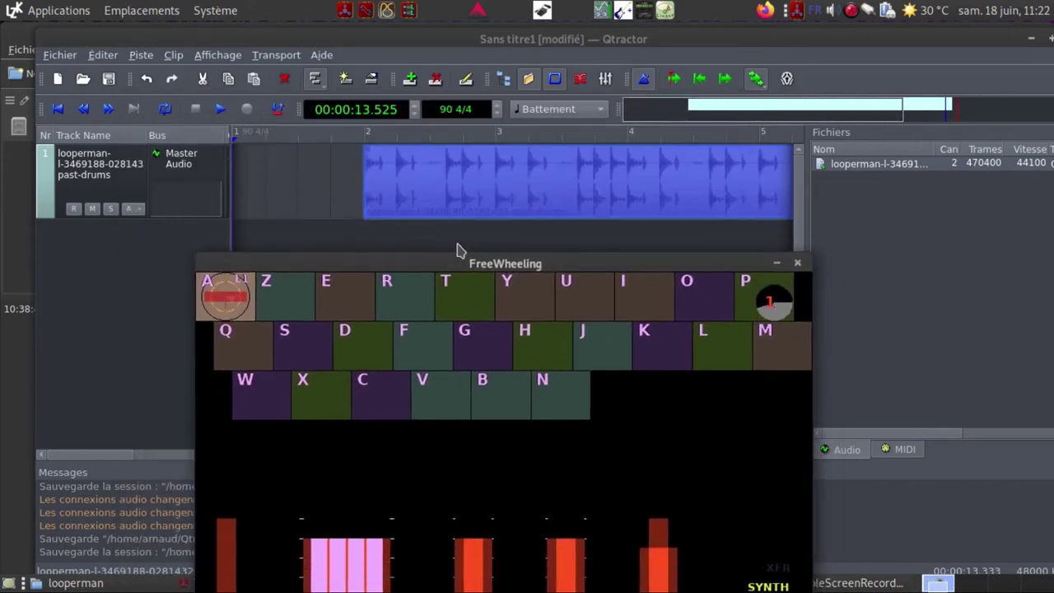
{"action": "left_click_drag", "start_coordinate": [517, 266], "coordinate": [476, 200]}
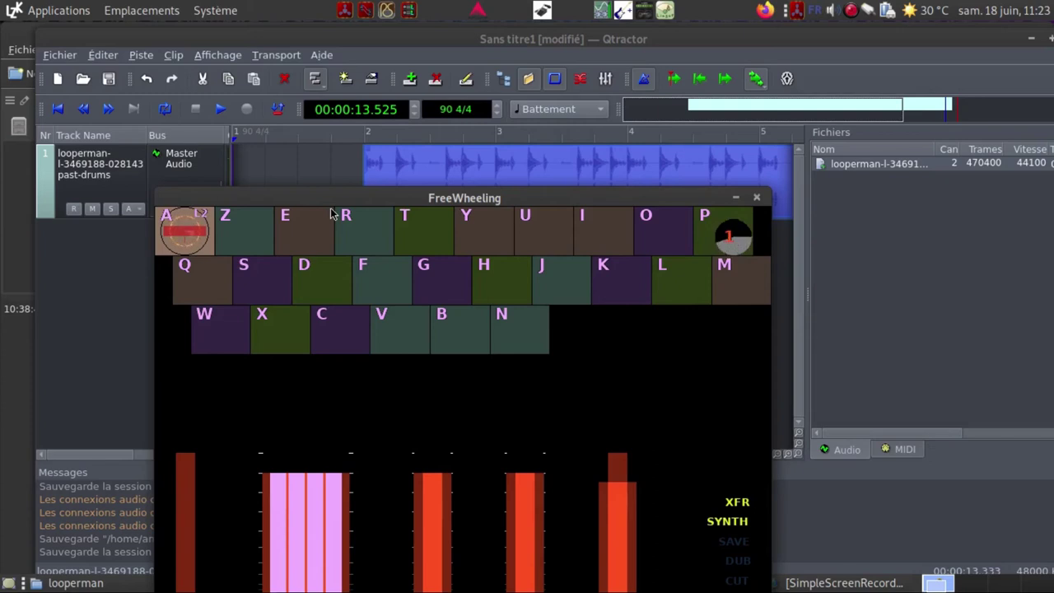
{"action": "left_click_drag", "start_coordinate": [577, 199], "coordinate": [532, 88]}
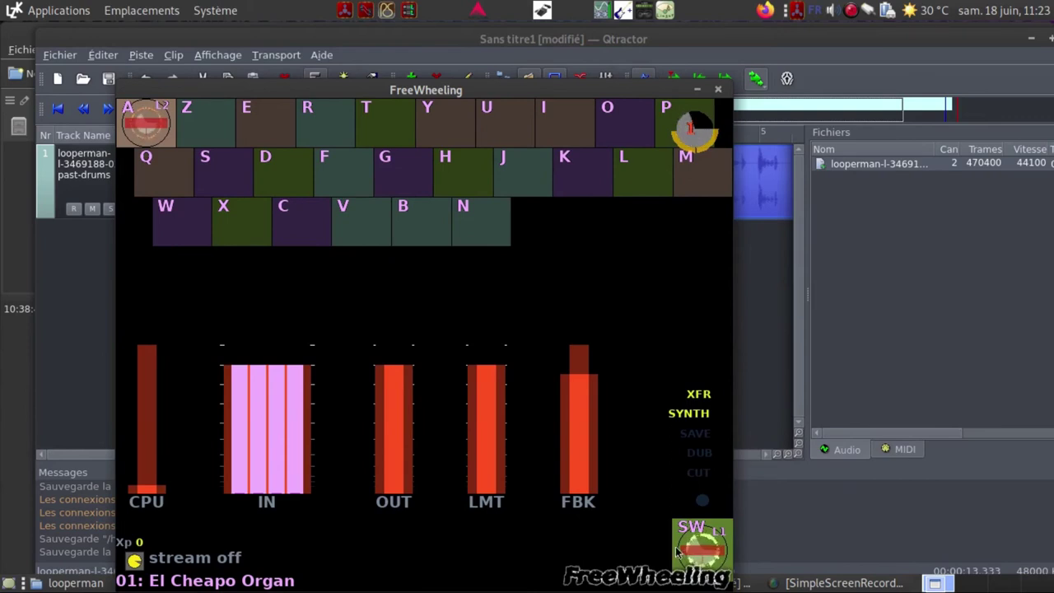
{"action": "key", "text": "z"}
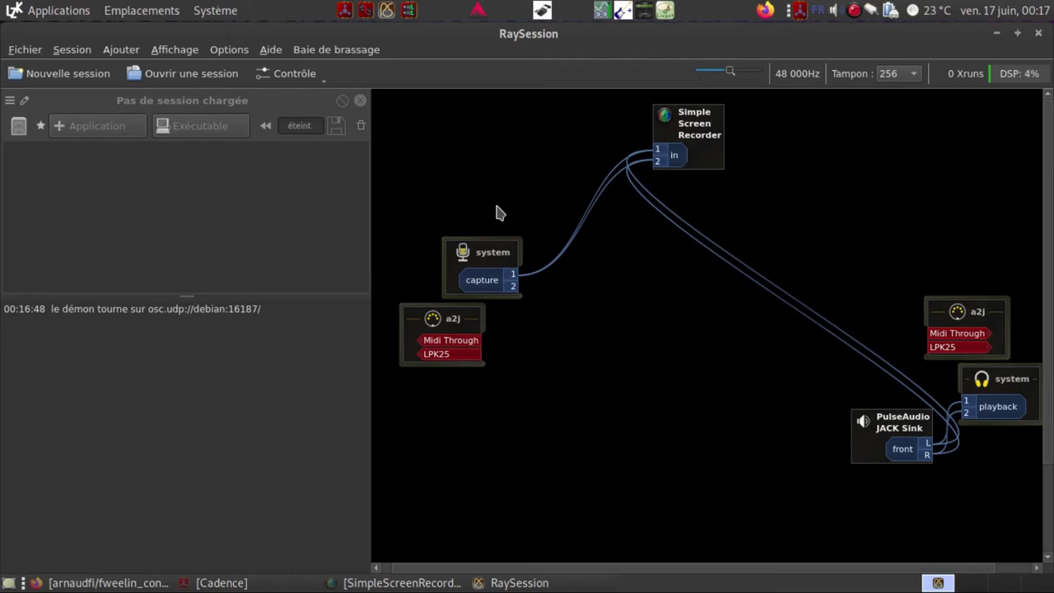
- Create a new RaySession session named fw_test from the template "avec mémoire du patch de JACK"
{"action": "left_click", "coordinate": [62, 78]}
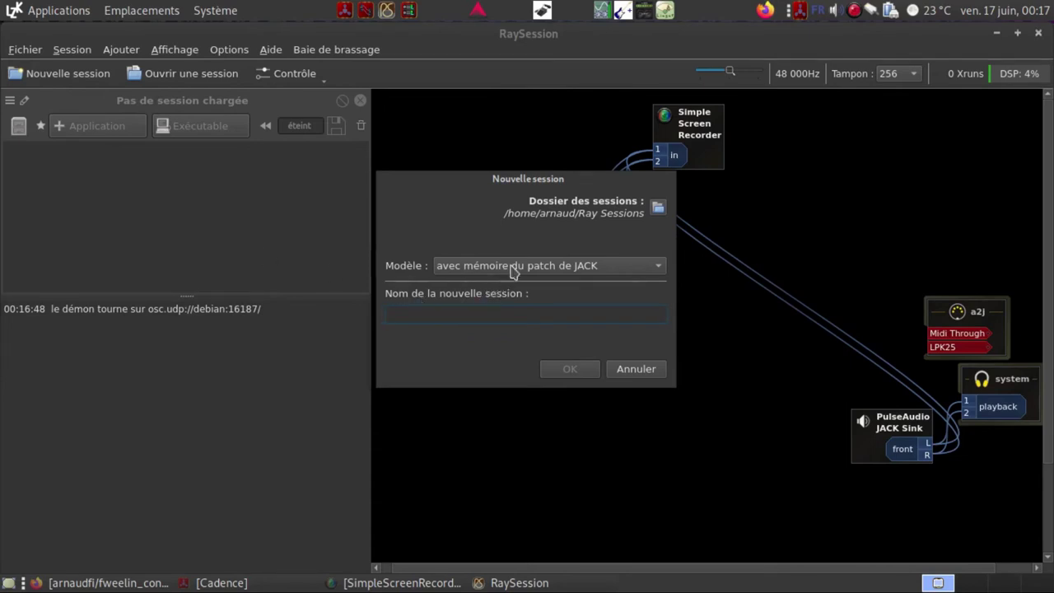
{"action": "left_click", "coordinate": [628, 272]}
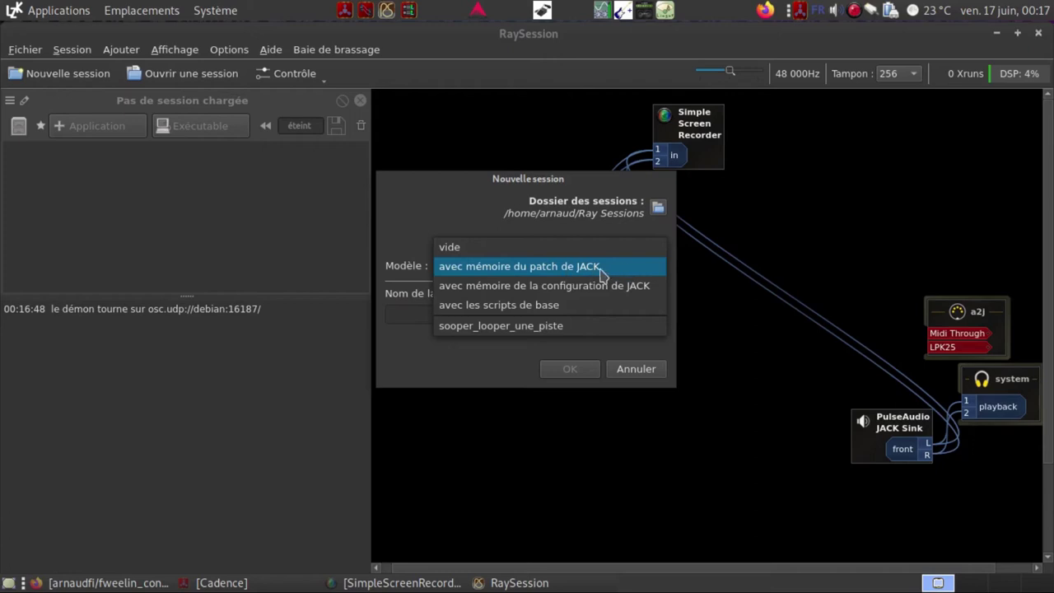
{"action": "left_click", "coordinate": [601, 267]}
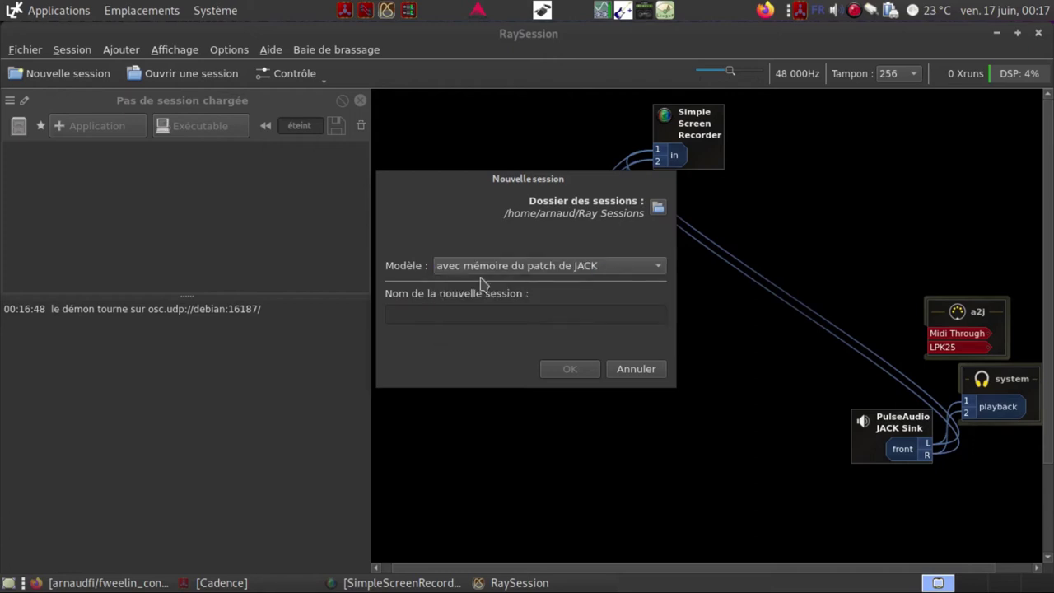
{"action": "left_click", "coordinate": [451, 311]}
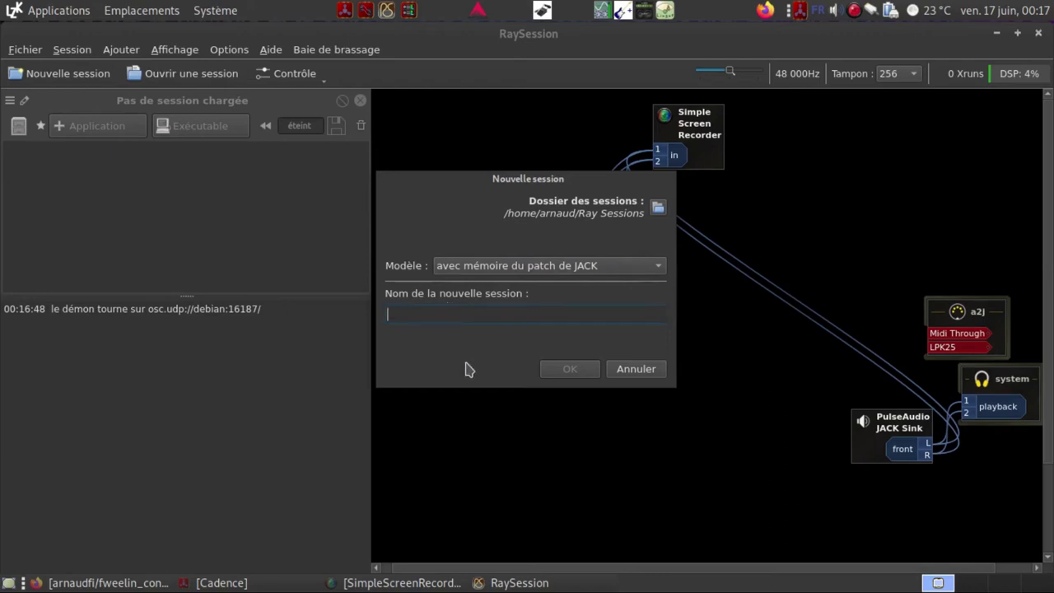
{"action": "type", "text": "fw_test"}
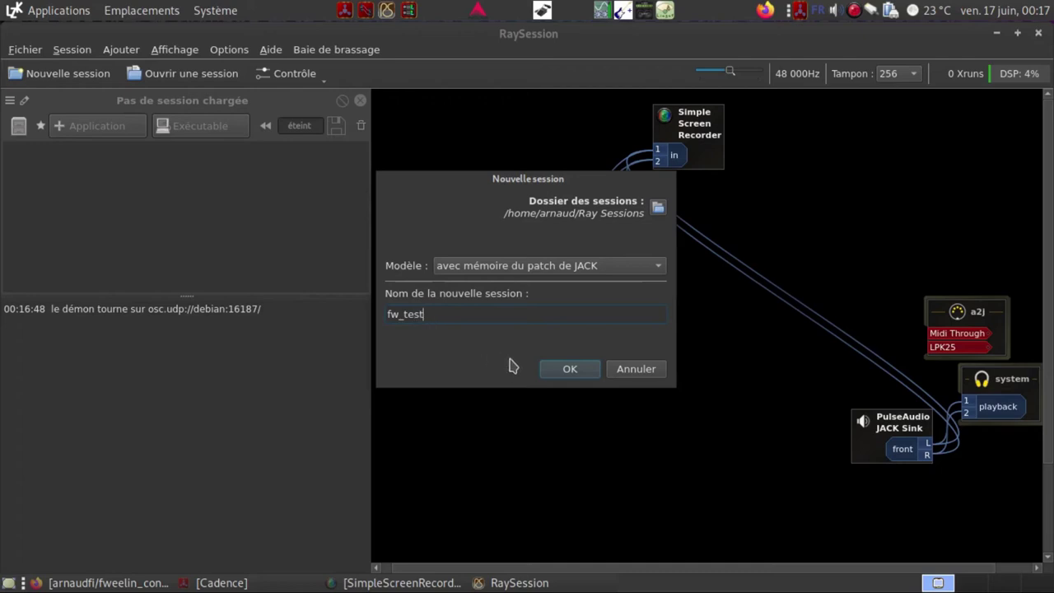
{"action": "left_click", "coordinate": [571, 370]}
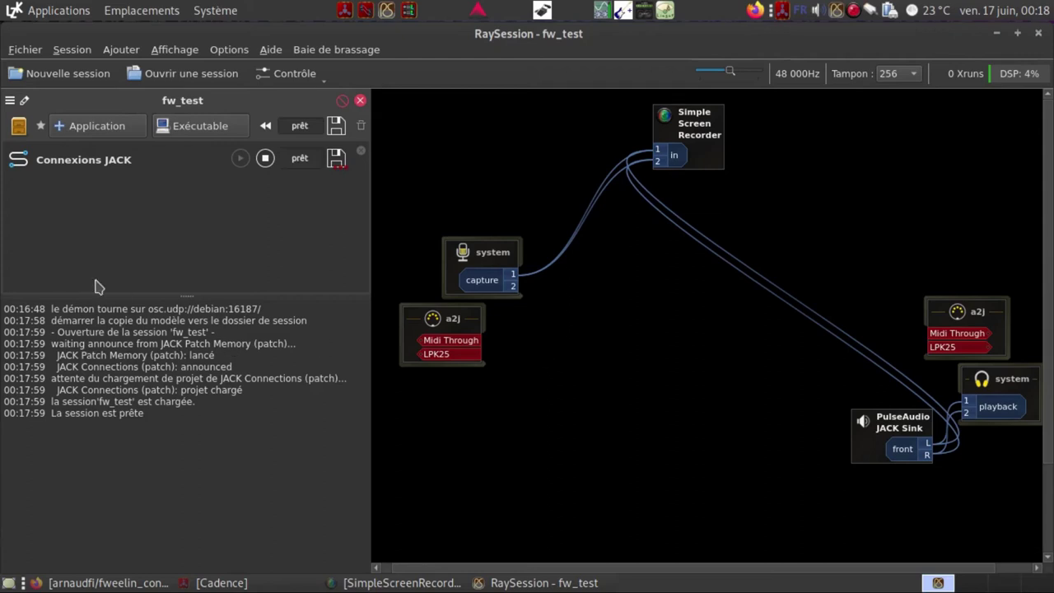
- Add Rakarrack-Plus to the fw_test session from the list of application templates
{"action": "left_click", "coordinate": [90, 127]}
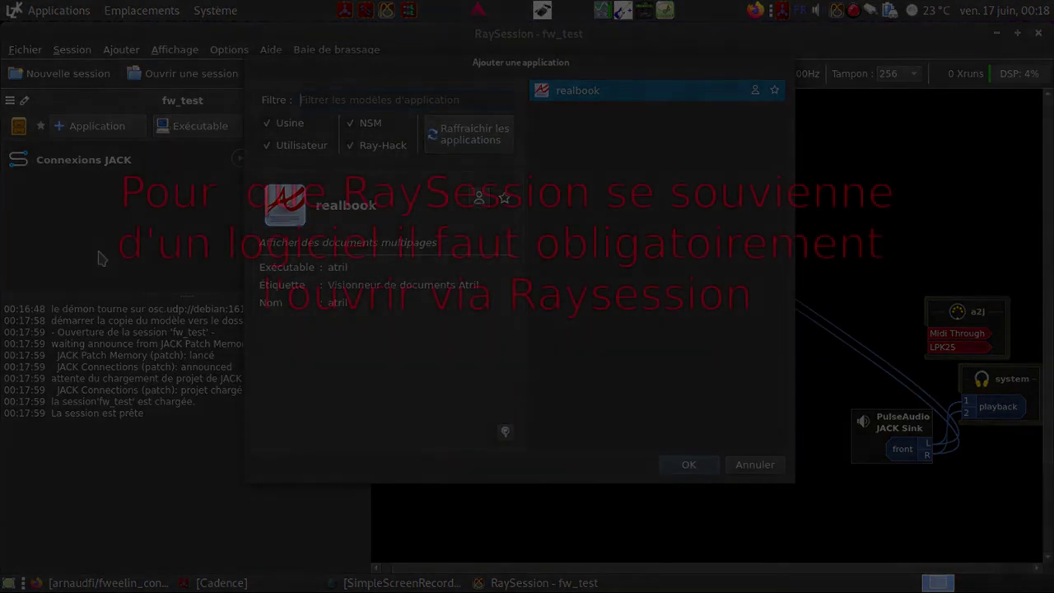
{"action": "type", "text": "fw"}
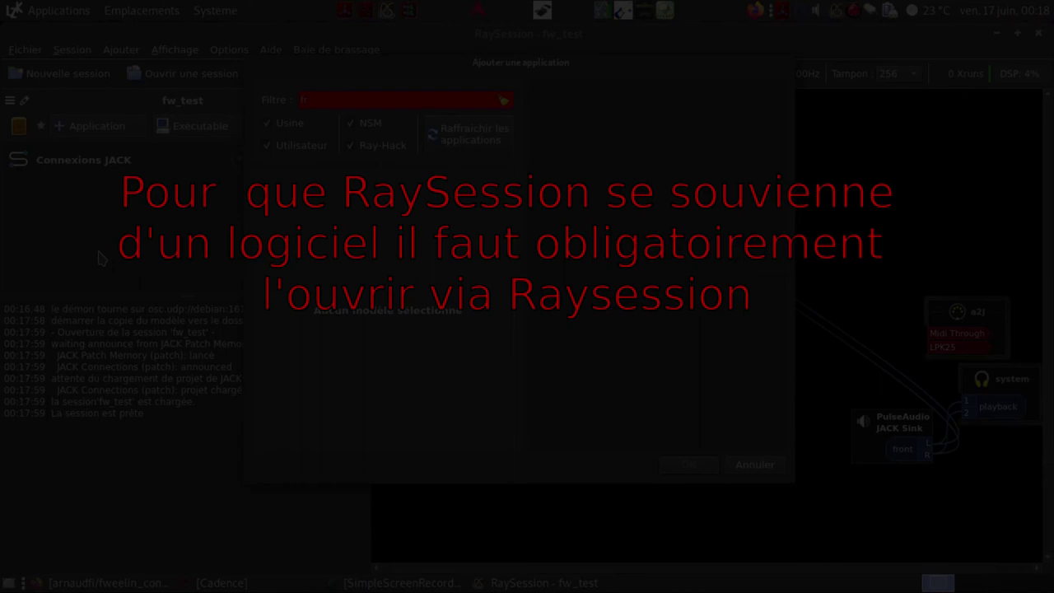
{"action": "key", "text": "BackSpace"}
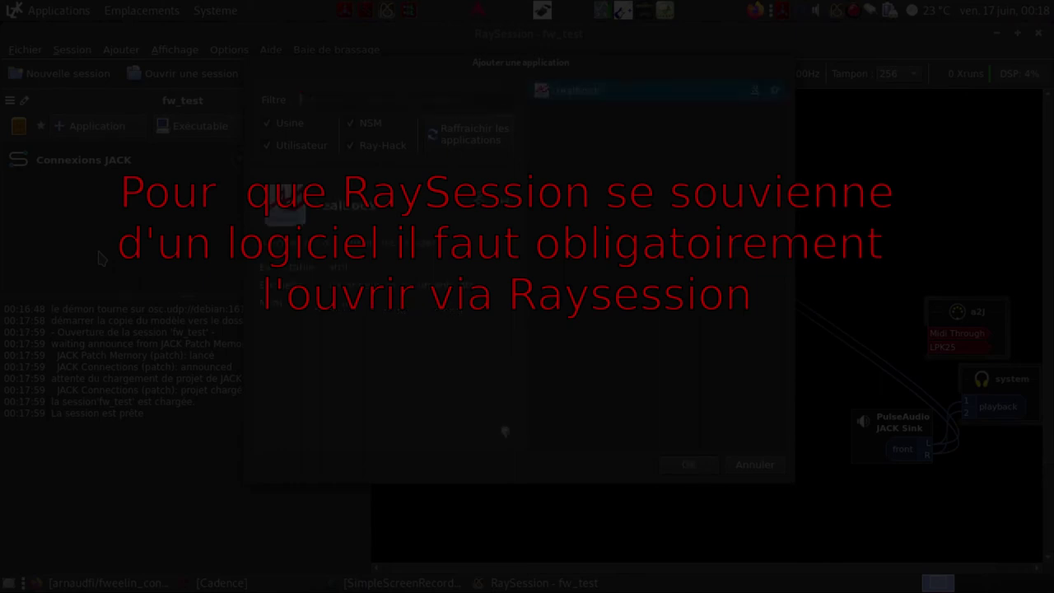
{"action": "key", "text": "BackSpace"}
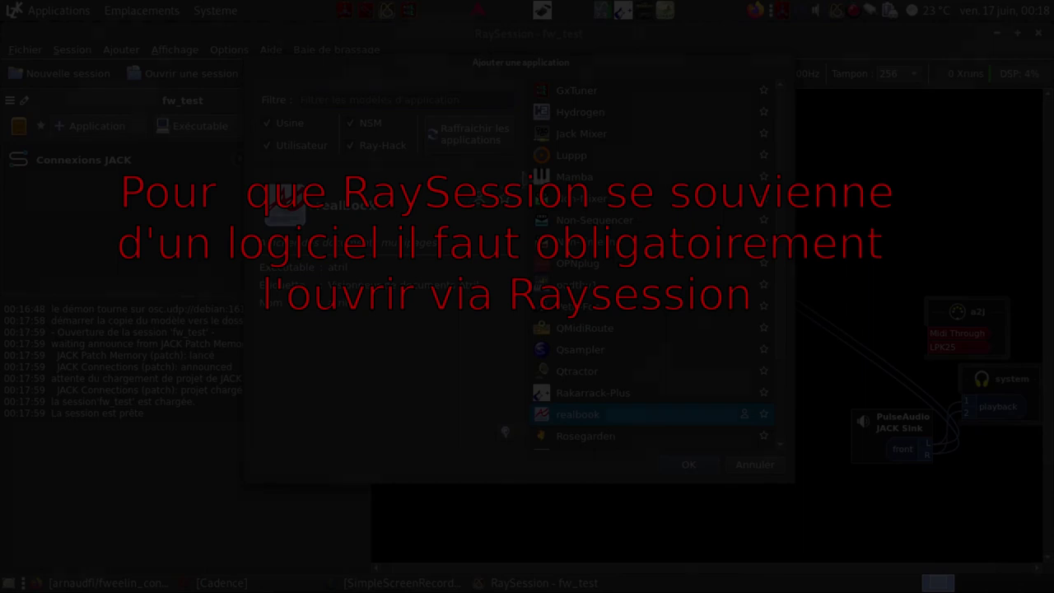
{"action": "scroll", "coordinate": [602, 176], "scroll_direction": "up", "scroll_amount": 5}
{"action": "scroll", "coordinate": [602, 176], "scroll_direction": "down", "scroll_amount": 7}
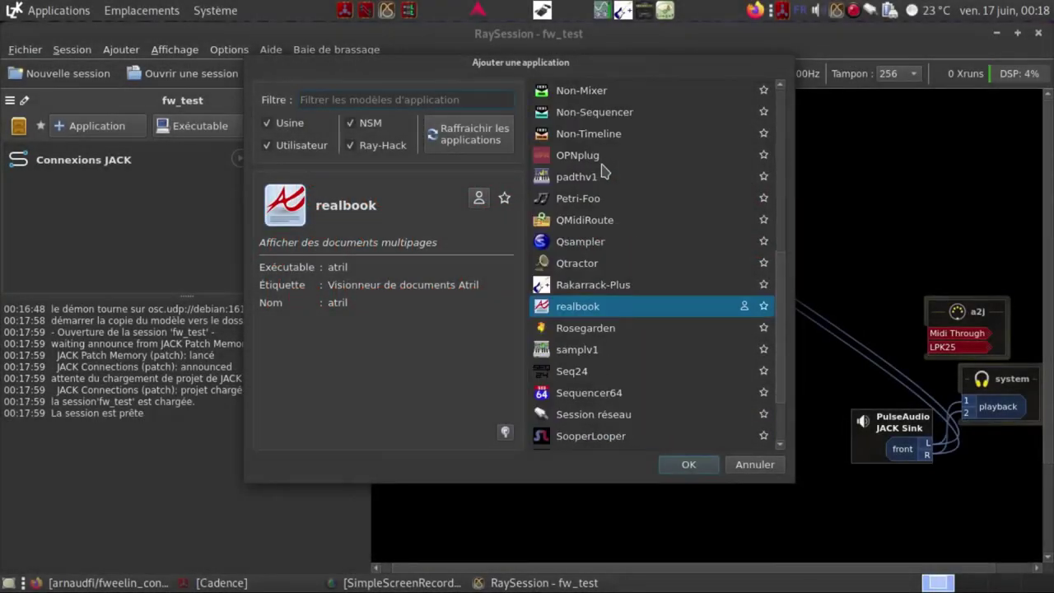
{"action": "scroll", "coordinate": [602, 170], "scroll_direction": "down", "scroll_amount": 2}
{"action": "left_click", "coordinate": [599, 206]}
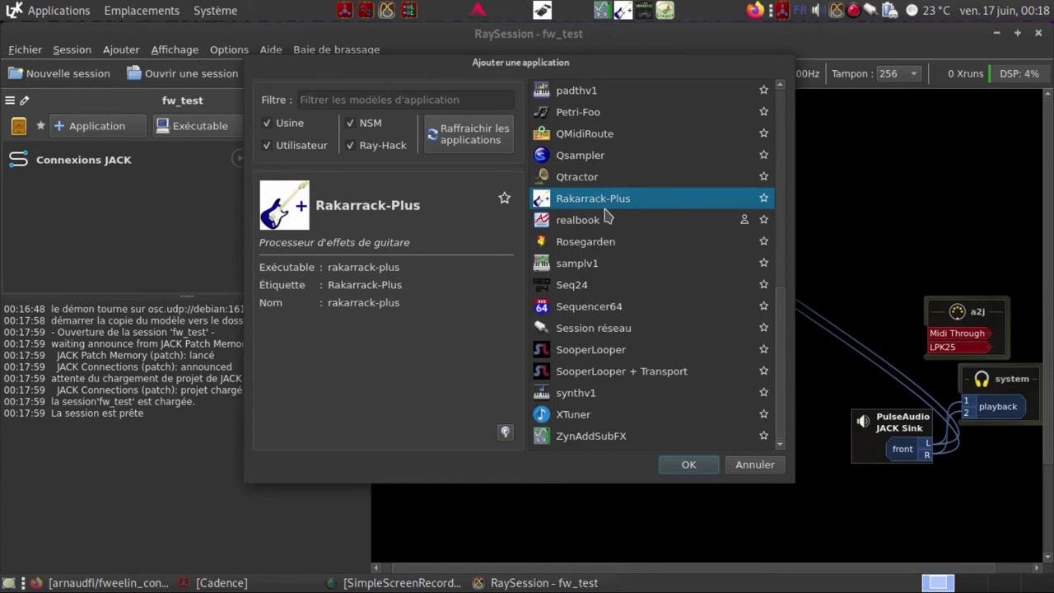
{"action": "left_click", "coordinate": [690, 466]}
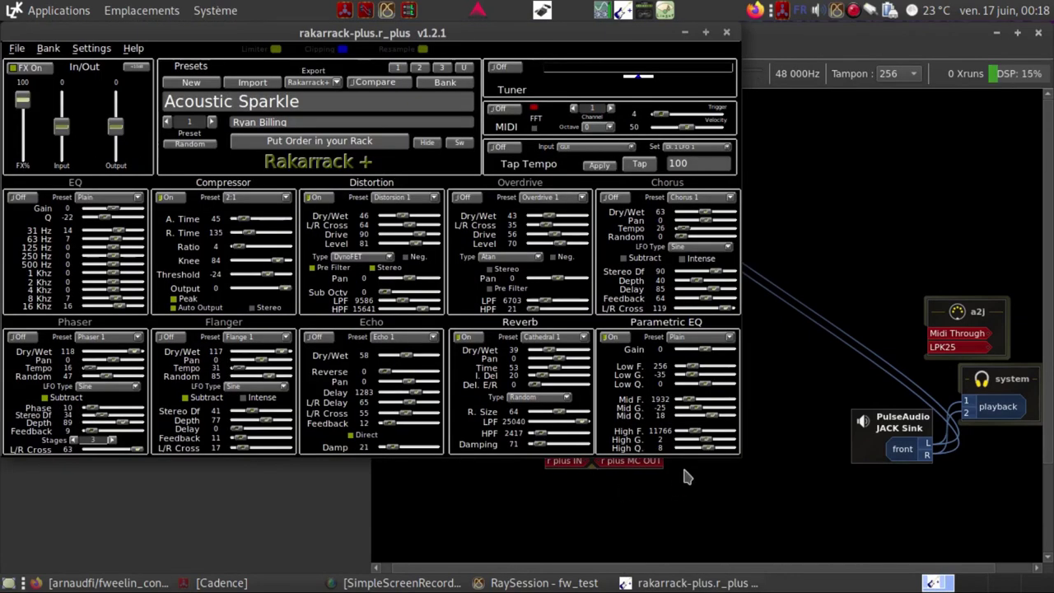
- Load the Funk Wah preset from the Default bank, turn on the In/Out boost, and close the Rakarrack-Plus window
{"action": "left_click", "coordinate": [443, 86]}
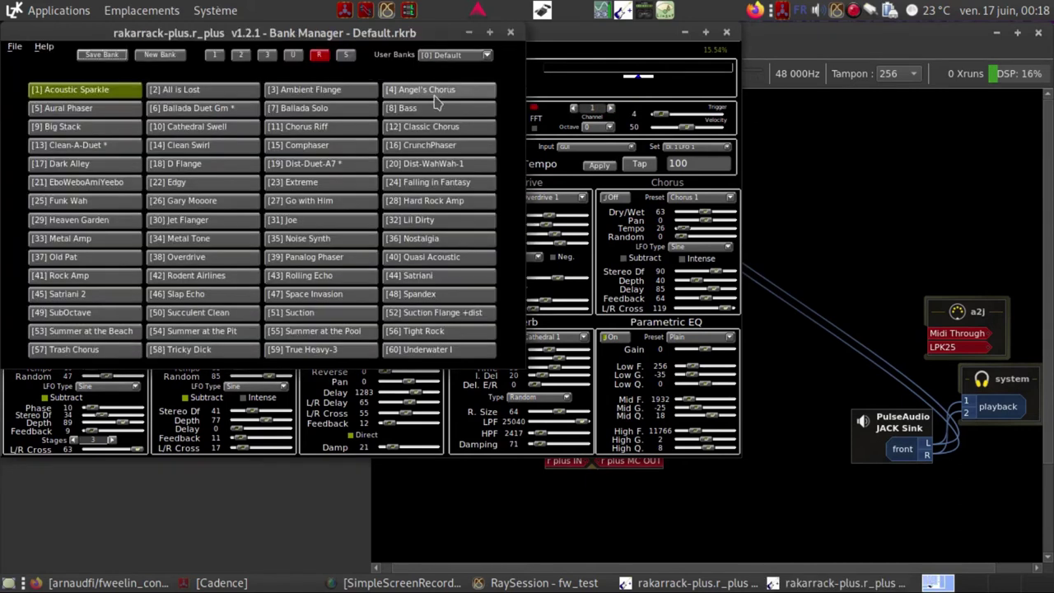
{"action": "left_click", "coordinate": [79, 201]}
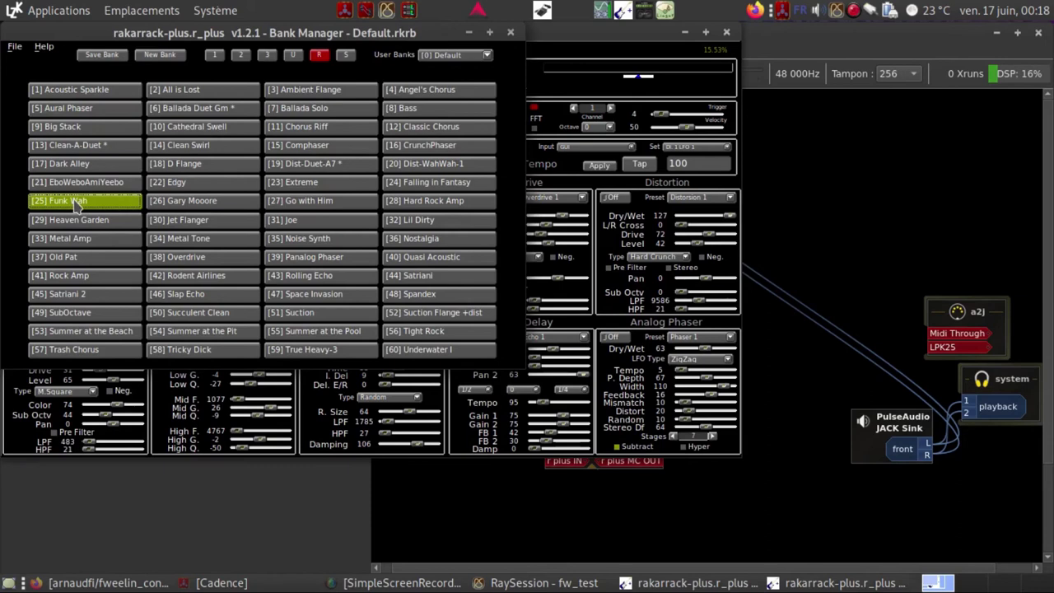
{"action": "left_click", "coordinate": [512, 34]}
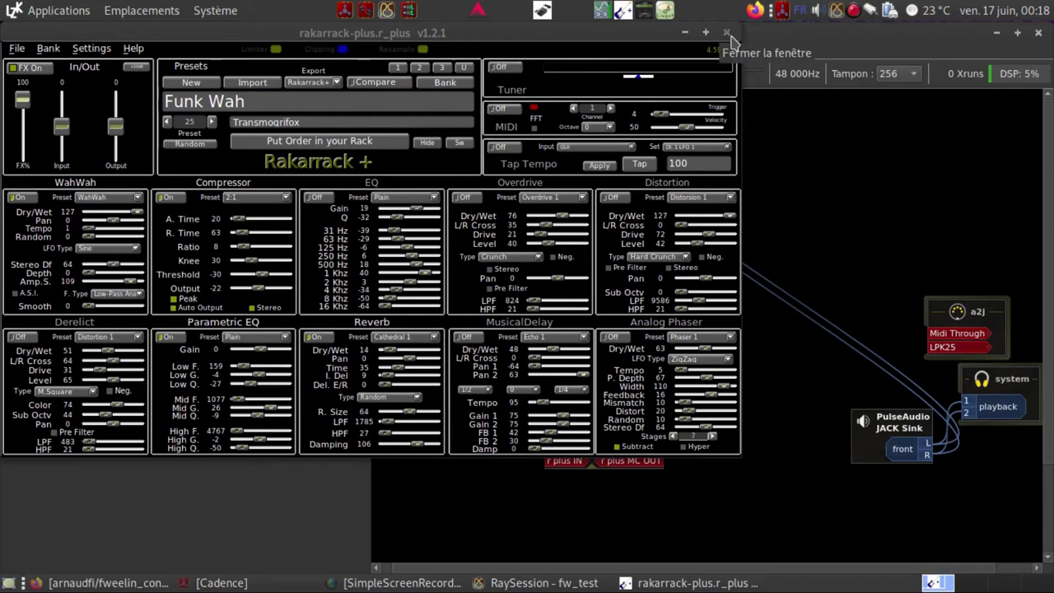
{"action": "left_click", "coordinate": [132, 67]}
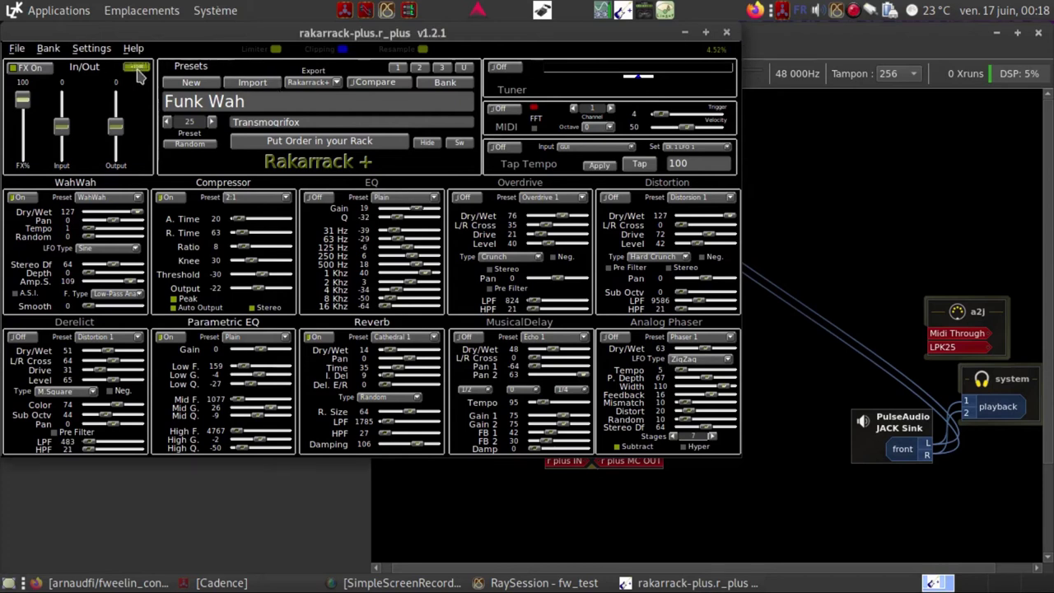
{"action": "left_click", "coordinate": [727, 33]}
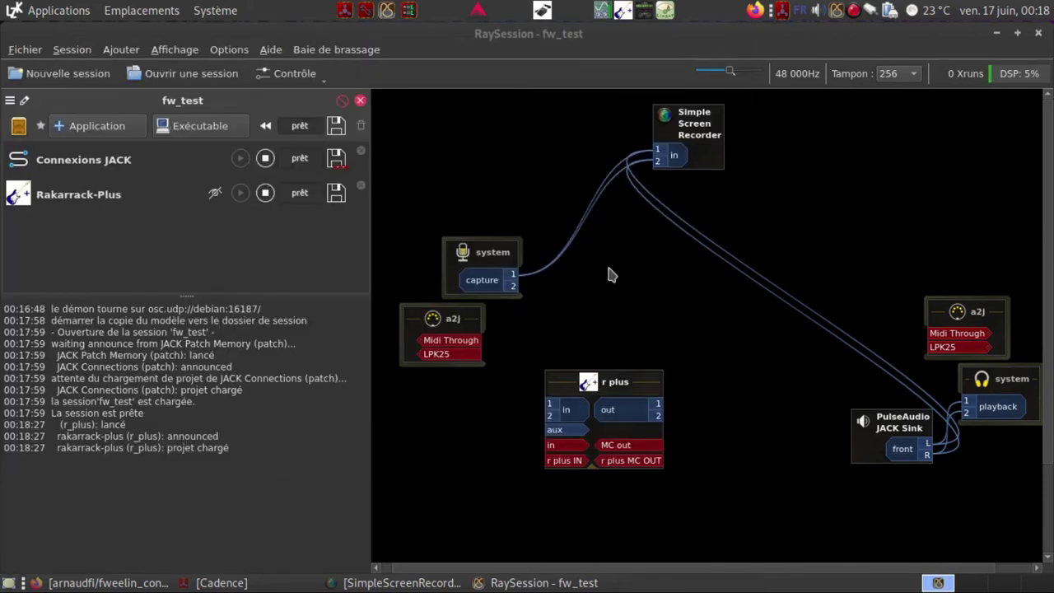
- Connect system capture 2 to both r plus inputs, 1 and 2, in the patchbay
{"action": "left_click_drag", "start_coordinate": [514, 294], "coordinate": [568, 408]}
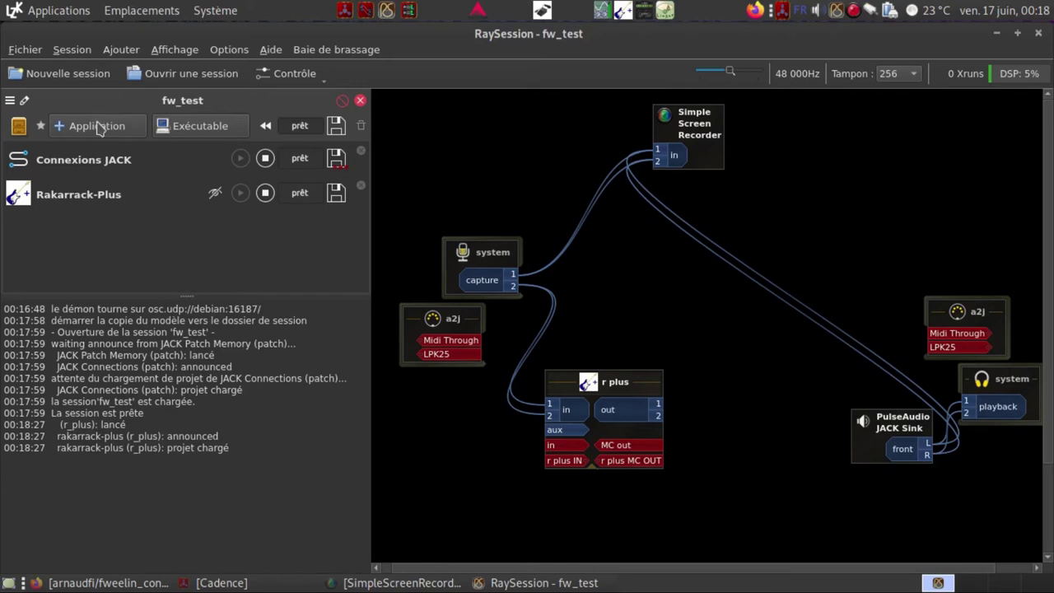
- Add the fweelin executable to the fw_test session as a client using the NSM protocol
{"action": "left_click", "coordinate": [188, 130]}
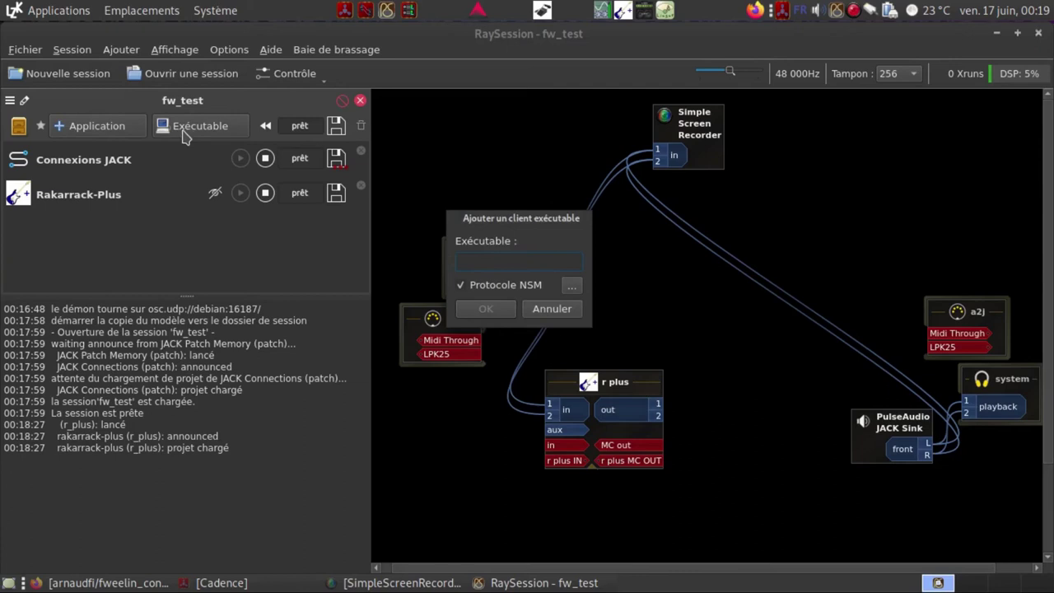
{"action": "type", "text": "fw"}
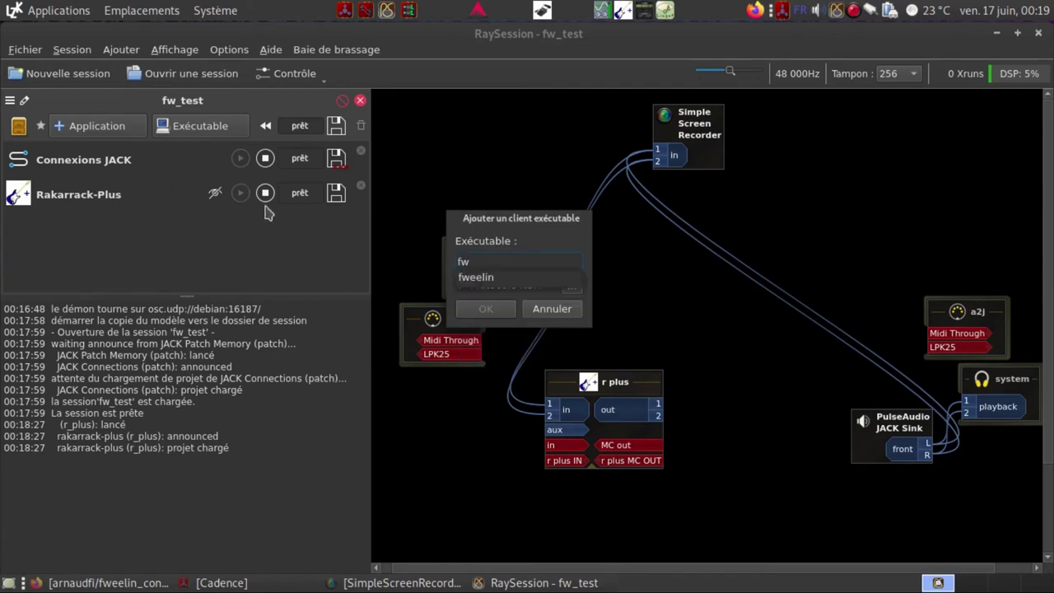
{"action": "left_click", "coordinate": [483, 280]}
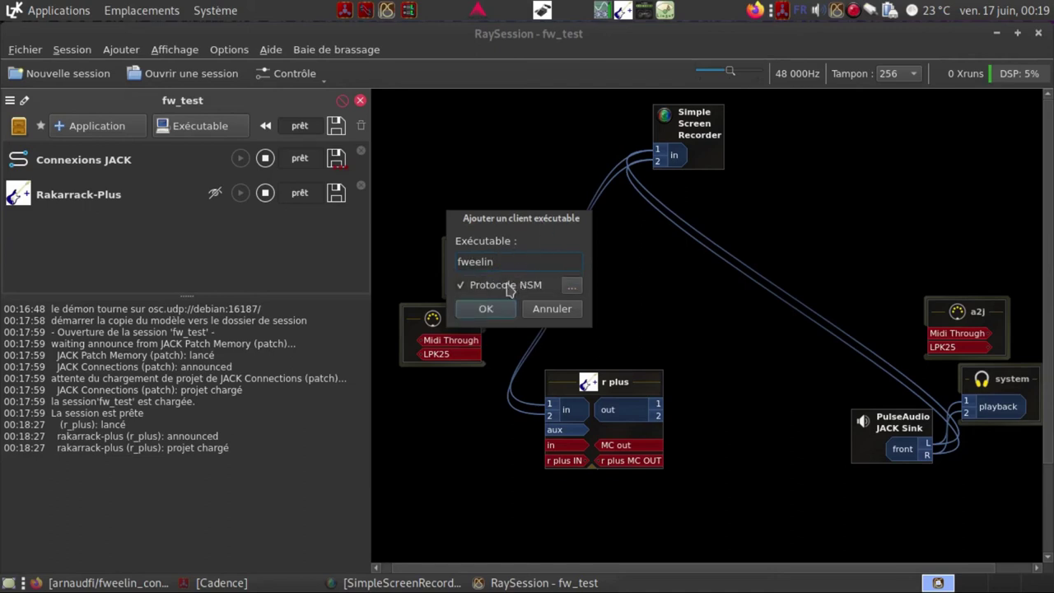
{"action": "left_click", "coordinate": [498, 314]}
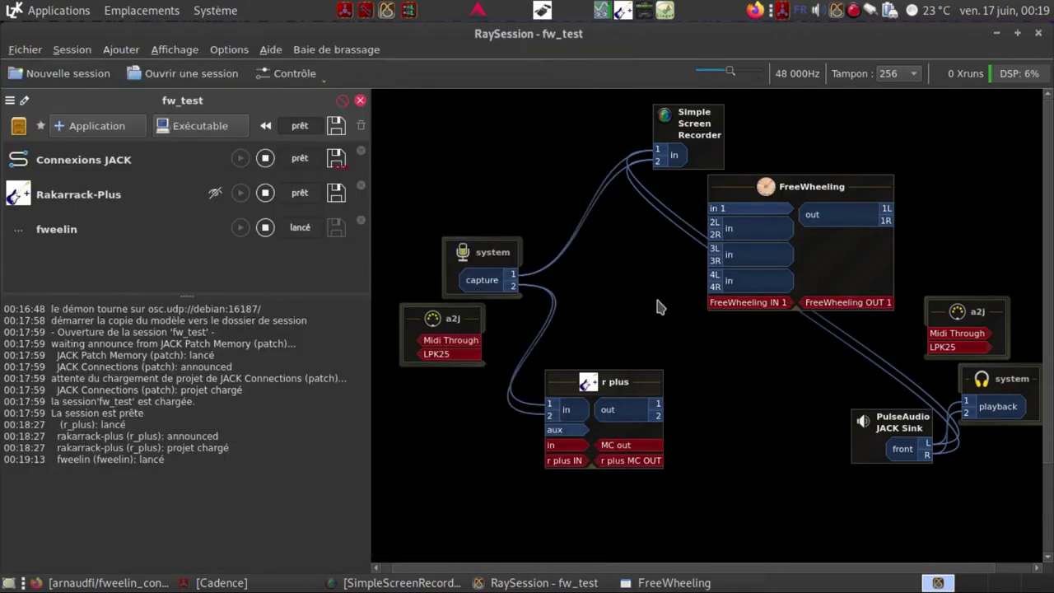
- Connect the r plus outputs to FreeWheeling inputs 2L/2R, and the FreeWheeling outputs to system playback and Simple Screen Recorder
{"action": "left_click", "coordinate": [659, 306]}
{"action": "left_click_drag", "start_coordinate": [607, 412], "coordinate": [743, 235]}
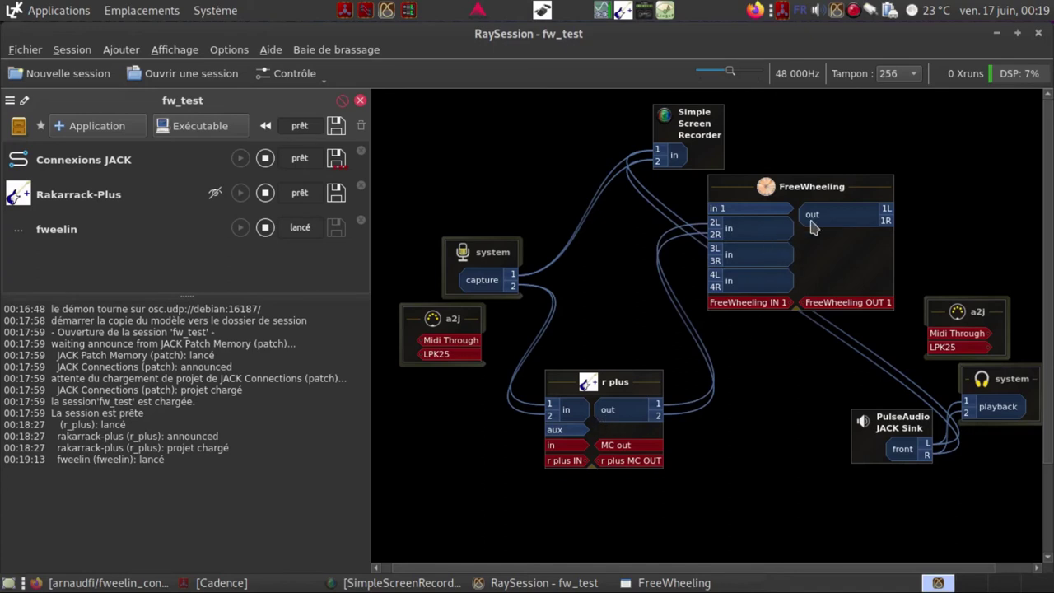
{"action": "left_click_drag", "start_coordinate": [814, 227], "coordinate": [998, 408]}
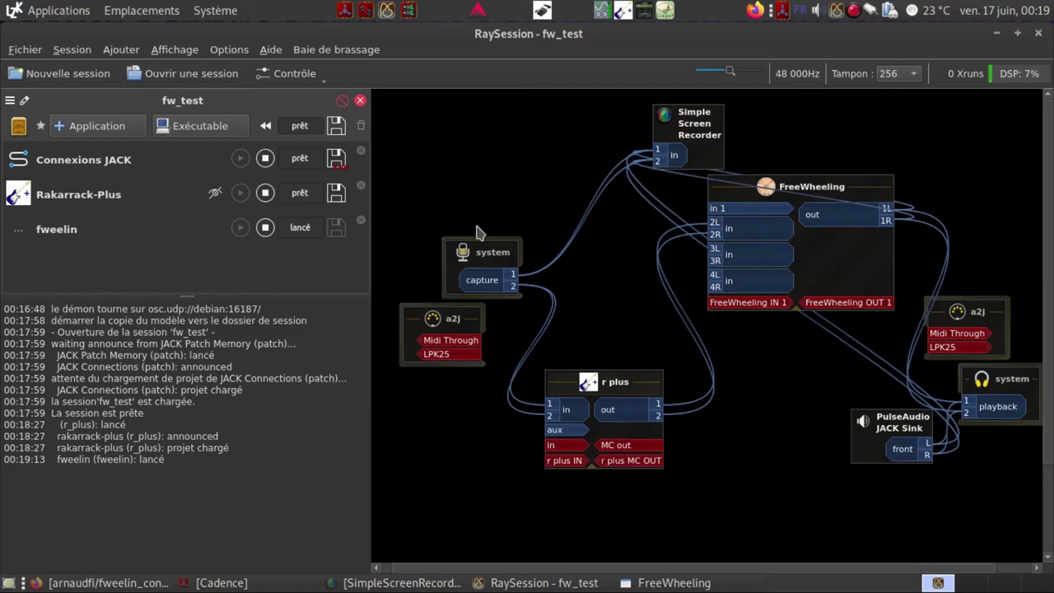
- Close the fw_test session, reopen it from the saved sessions, and bring its patchbay to the front
{"action": "left_click", "coordinate": [360, 102]}
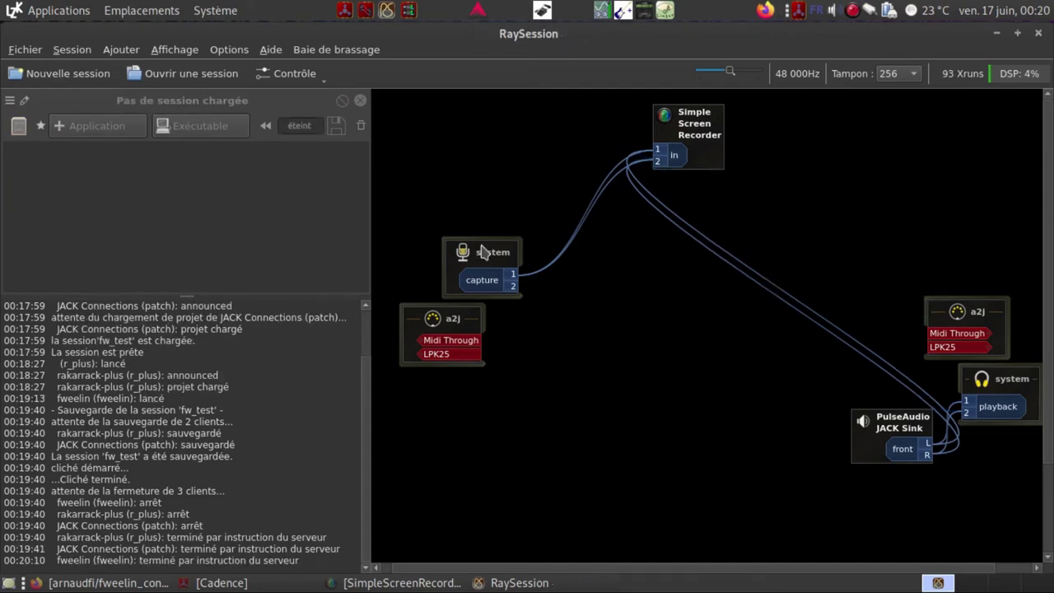
{"action": "left_click", "coordinate": [192, 74]}
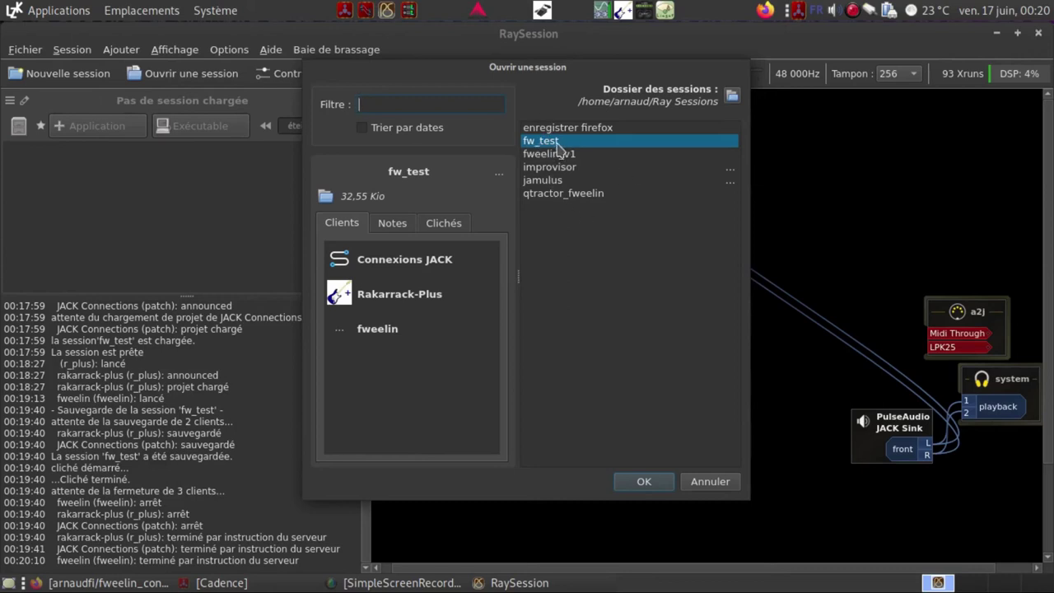
{"action": "left_click", "coordinate": [645, 481]}
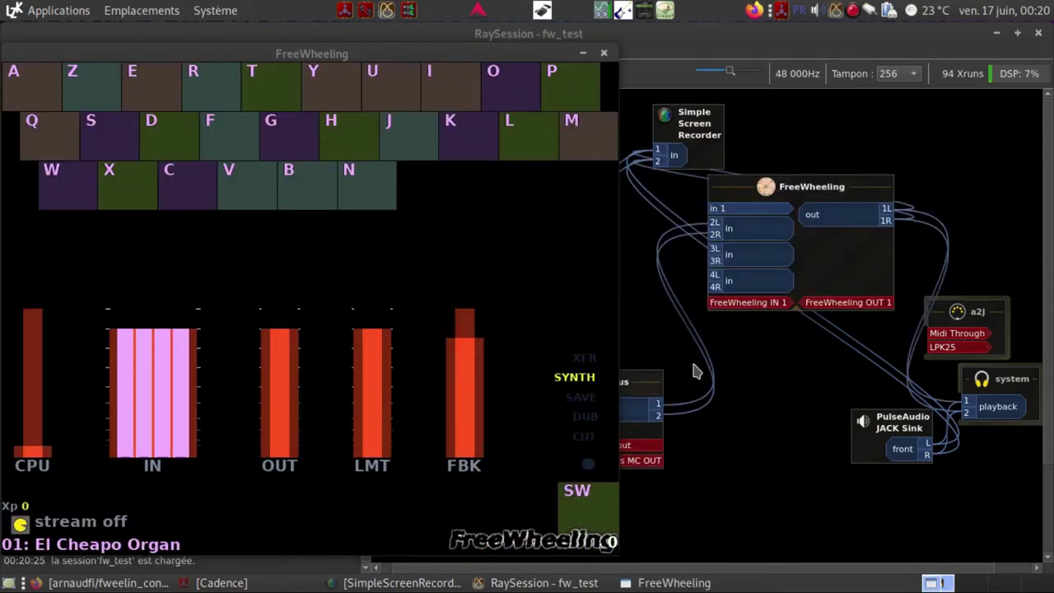
{"action": "left_click", "coordinate": [750, 377]}
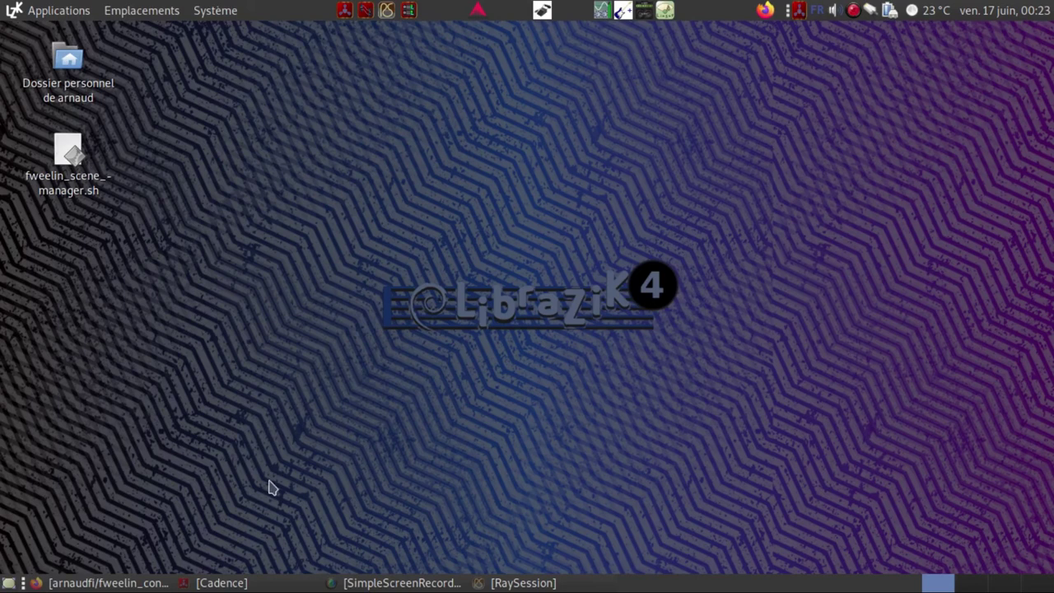
- Switch to Firefox and review the file list and README of the fweelin_config GitHub repository
{"action": "left_click", "coordinate": [98, 585]}
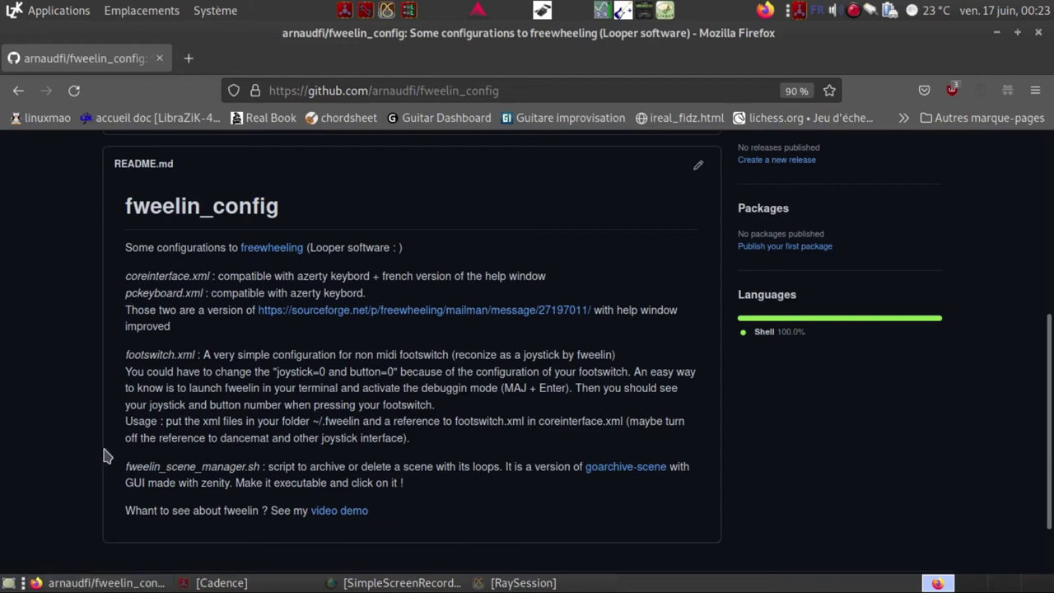
{"action": "scroll", "coordinate": [108, 456], "scroll_direction": "up", "scroll_amount": 5}
{"action": "scroll", "coordinate": [116, 454], "scroll_direction": "down", "scroll_amount": 1}
{"action": "scroll", "coordinate": [120, 451], "scroll_direction": "up", "scroll_amount": 1}
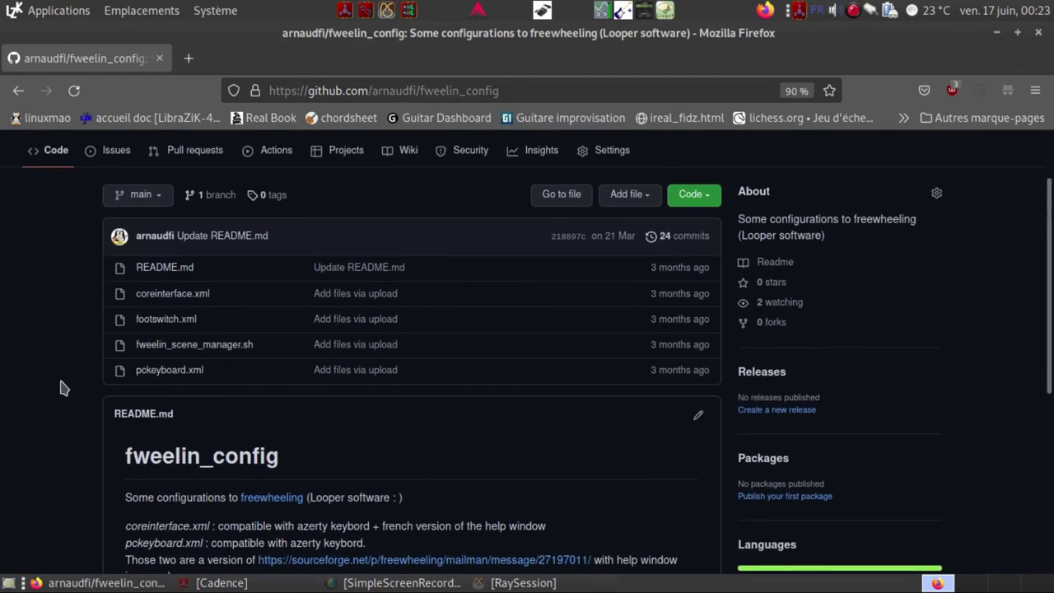
{"action": "scroll", "coordinate": [59, 385], "scroll_direction": "up", "scroll_amount": 2}
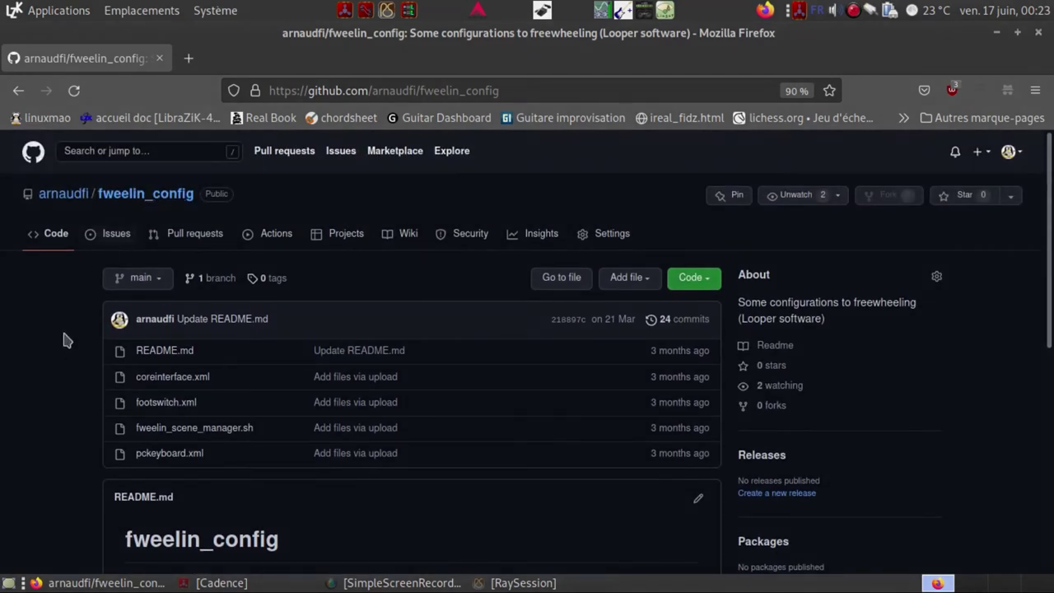
{"action": "scroll", "coordinate": [52, 357], "scroll_direction": "down", "scroll_amount": 3}
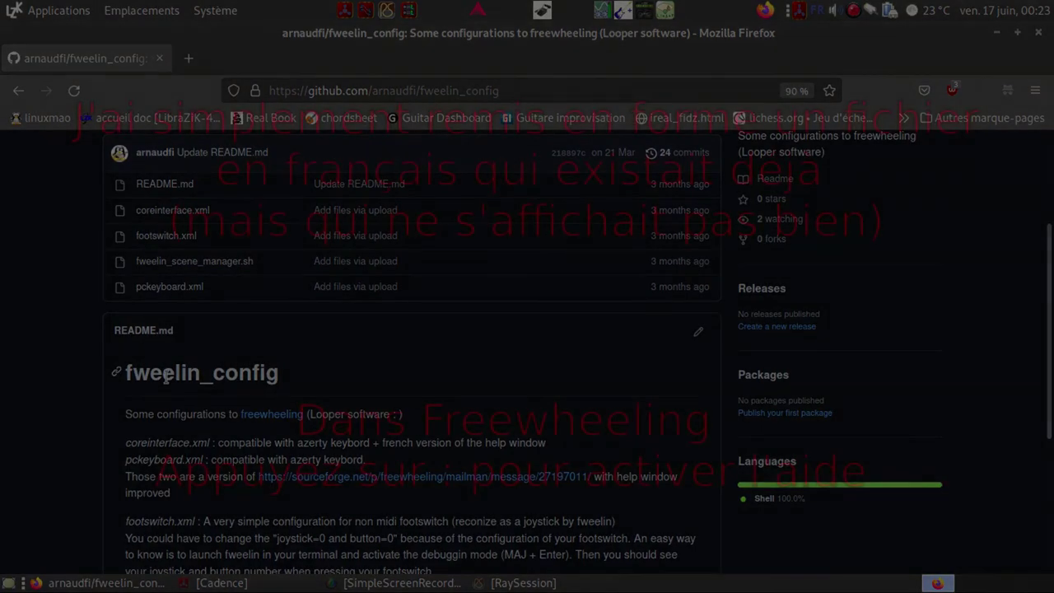
{"action": "scroll", "coordinate": [99, 400], "scroll_direction": "down", "scroll_amount": 2}
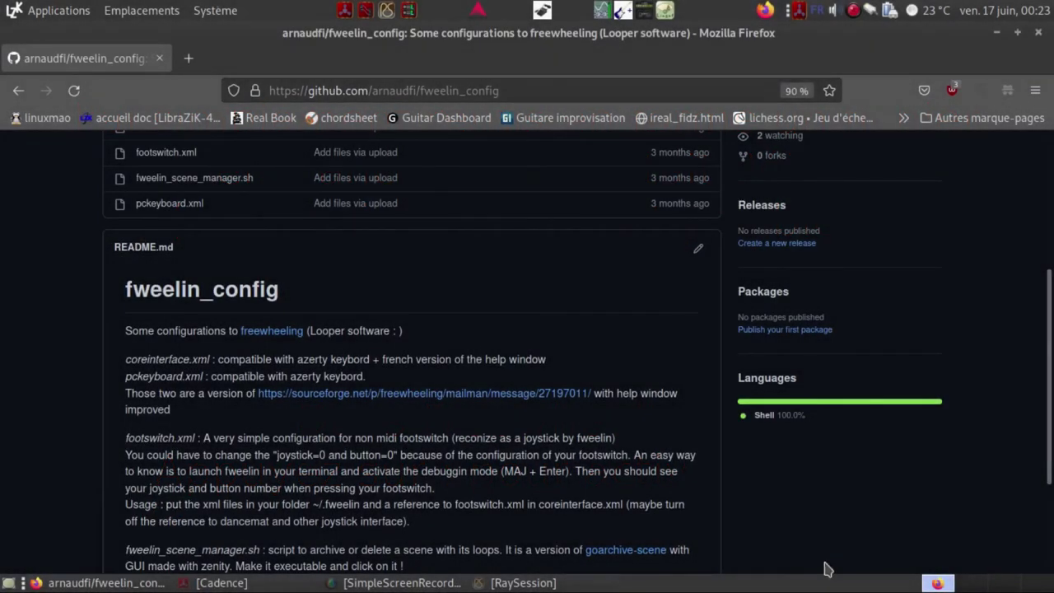
- Open the hidden .fweelin folder of the home directory in the file manager and maximize the window
{"action": "left_click", "coordinate": [161, 10]}
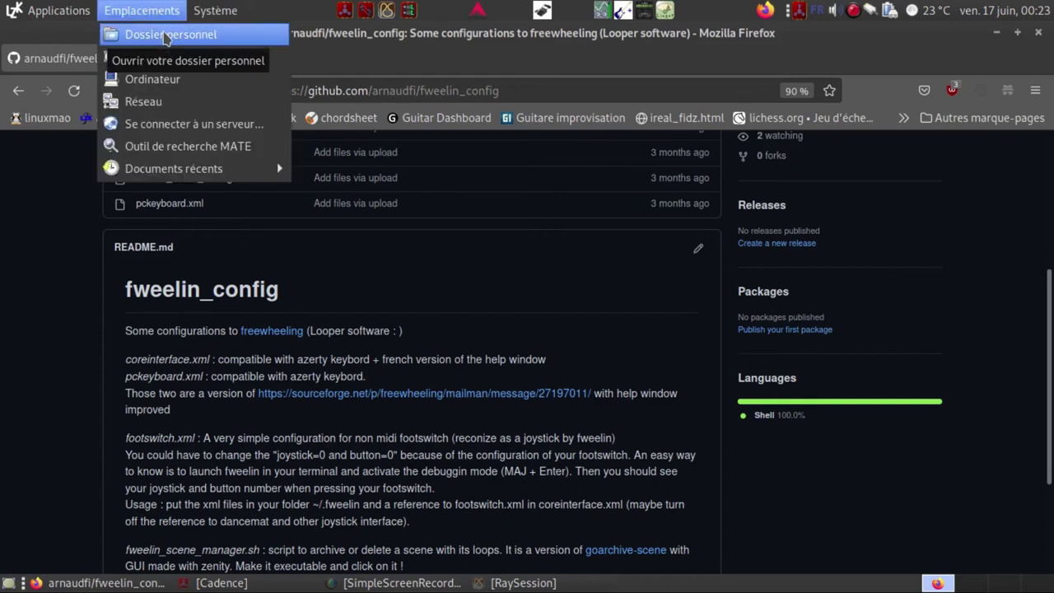
{"action": "left_click", "coordinate": [165, 38]}
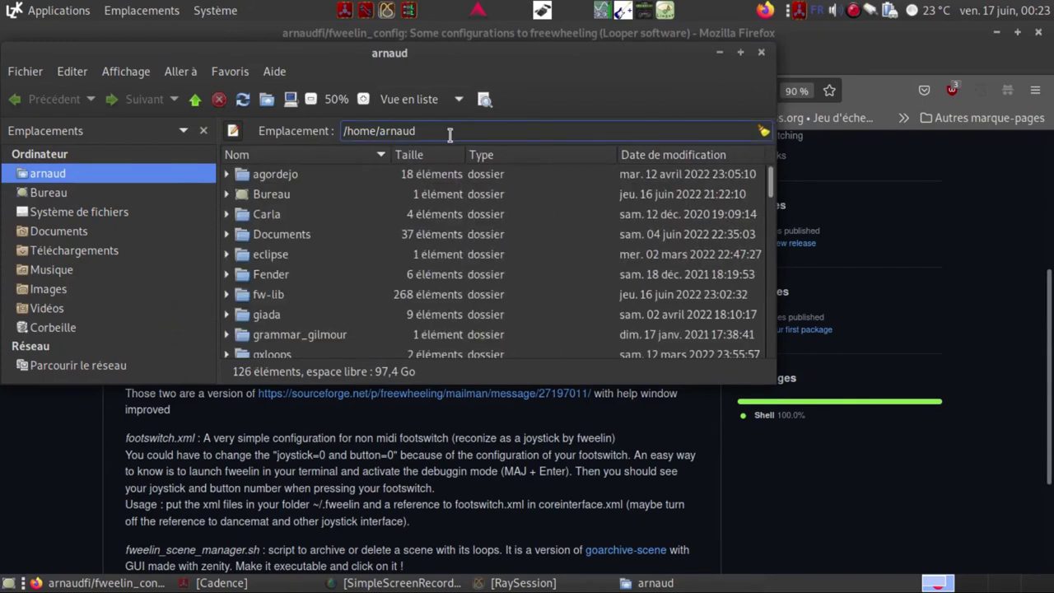
{"action": "type", "text": "fweelin/"}
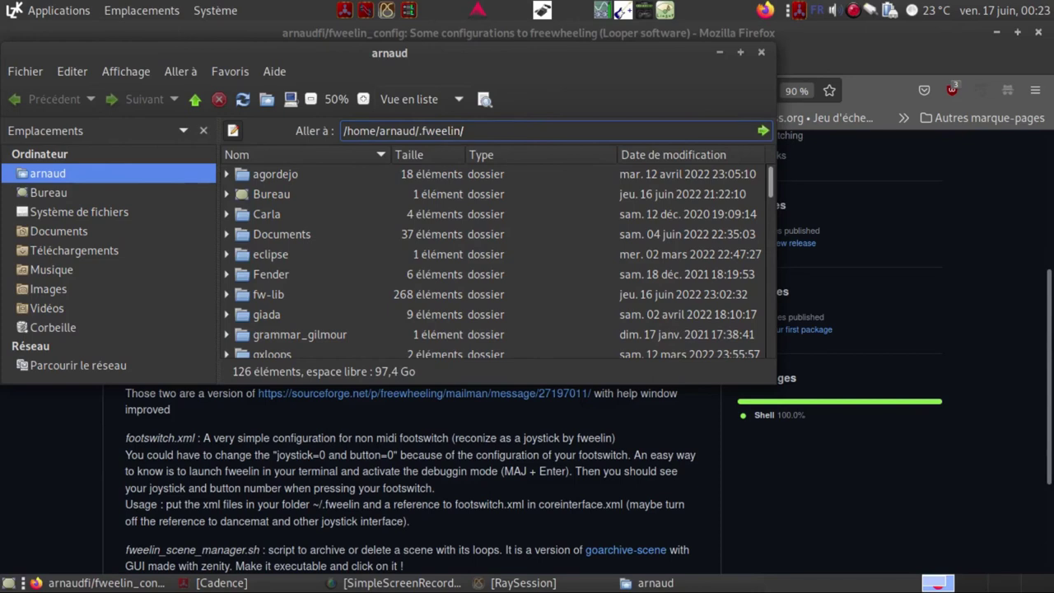
{"action": "key", "text": "Return"}
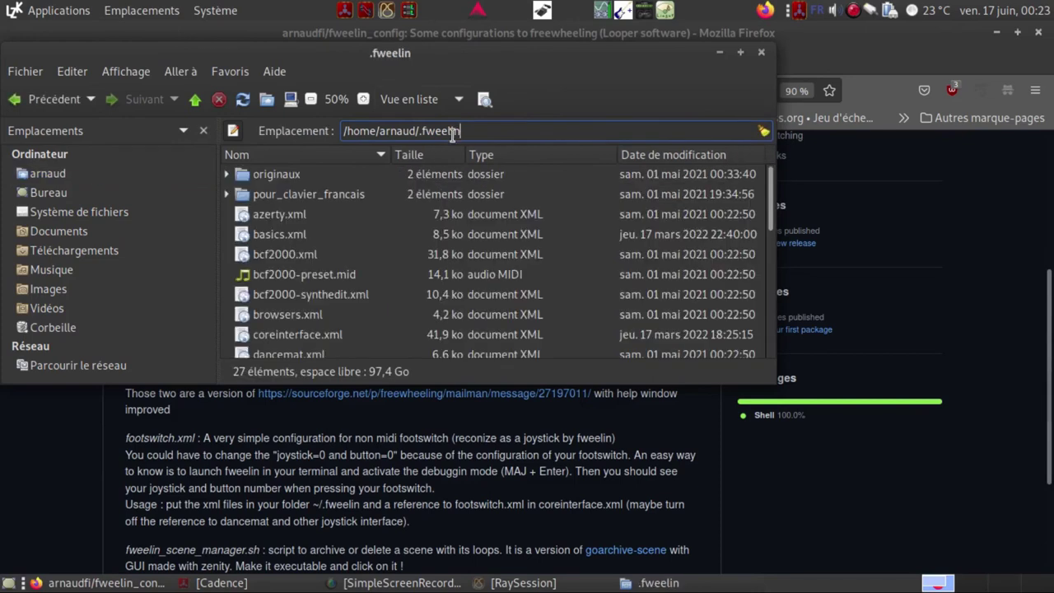
{"action": "scroll", "coordinate": [338, 239], "scroll_direction": "down", "scroll_amount": 3}
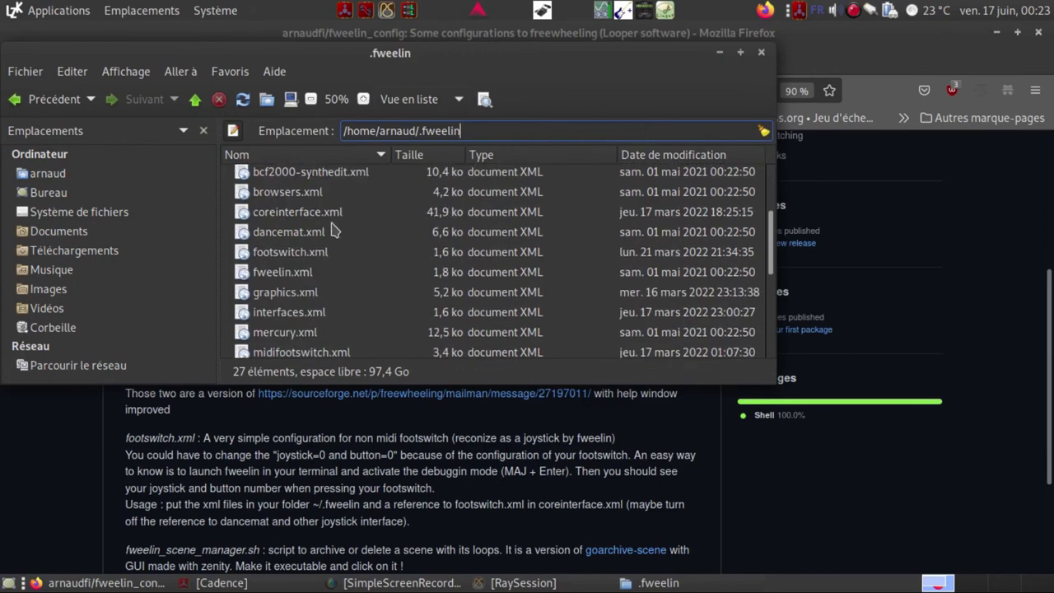
{"action": "left_click", "coordinate": [739, 52]}
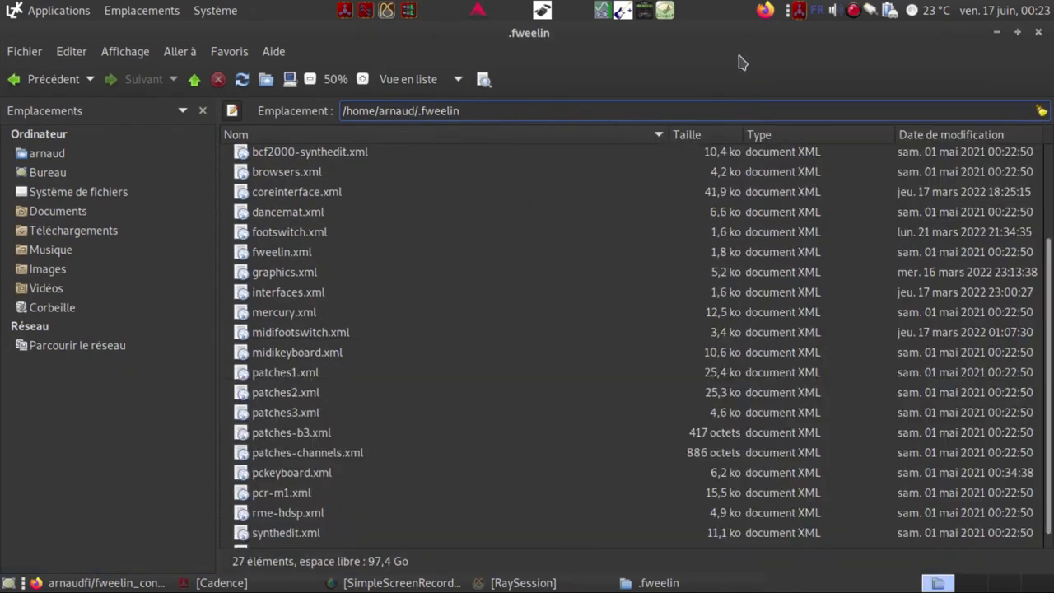
- Find coreinterface.xml in the .fweelin folder and open it in the Pluma text editor
{"action": "scroll", "coordinate": [339, 281], "scroll_direction": "up", "scroll_amount": 3}
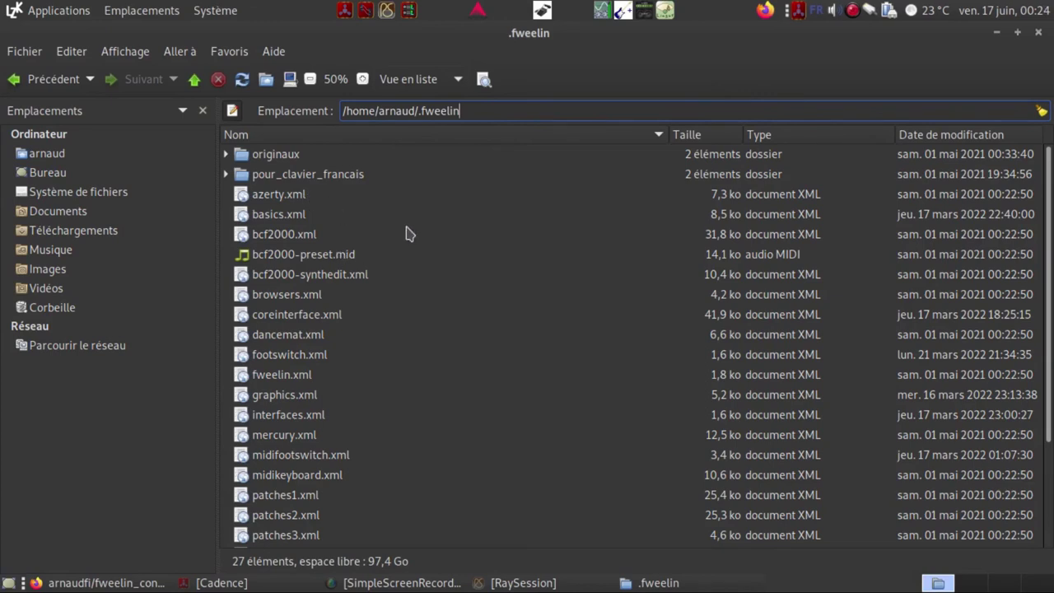
{"action": "scroll", "coordinate": [408, 232], "scroll_direction": "down", "scroll_amount": 1}
{"action": "scroll", "coordinate": [412, 231], "scroll_direction": "down", "scroll_amount": 2}
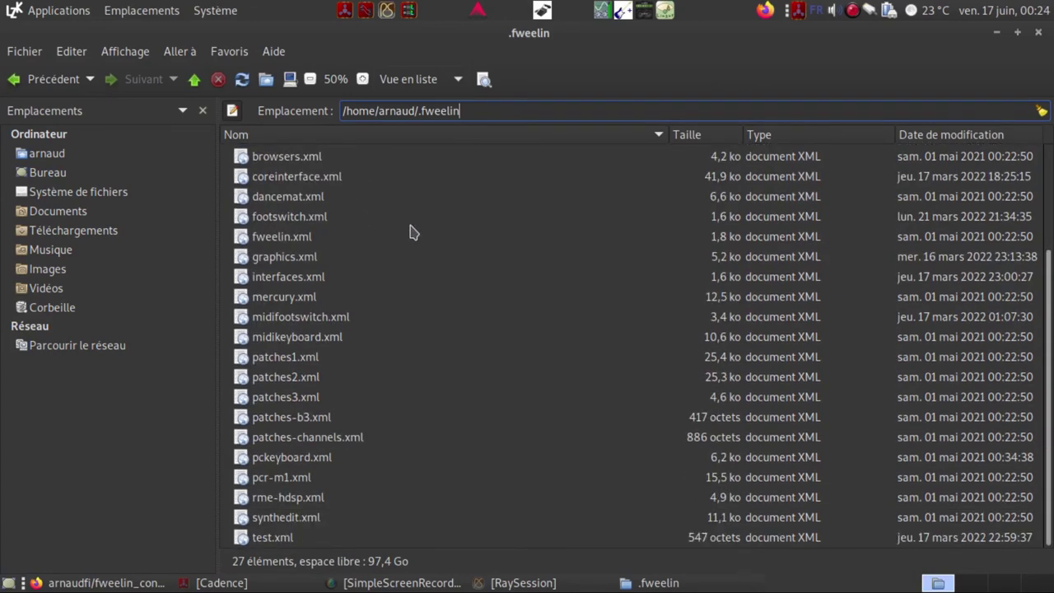
{"action": "scroll", "coordinate": [412, 228], "scroll_direction": "up", "scroll_amount": 1}
{"action": "double_click", "coordinate": [301, 228]}
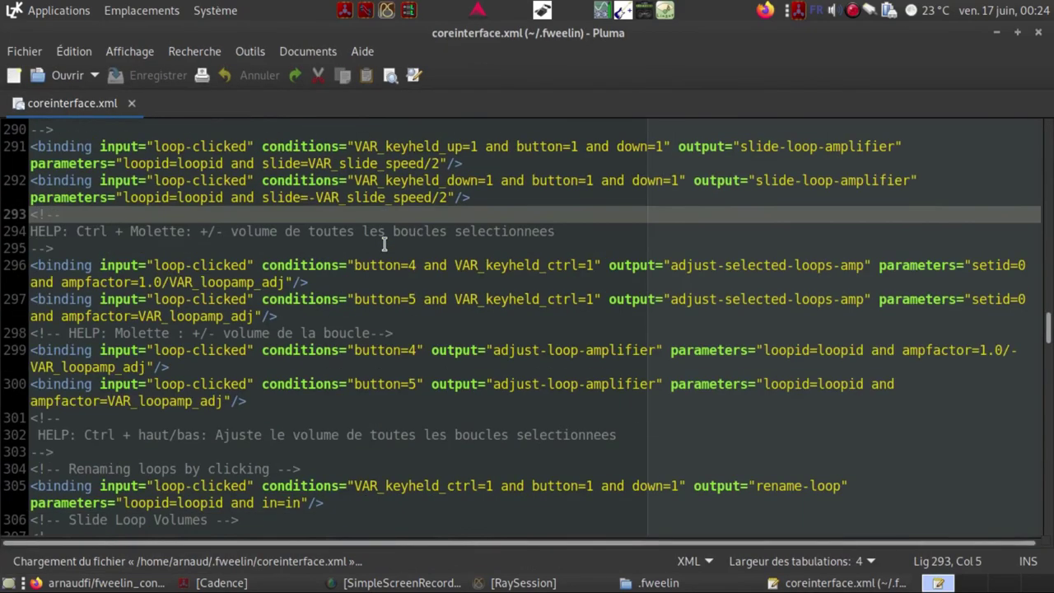
- Examine the French HELP comments and the key bindings in the first part of coreinterface.xml
{"action": "scroll", "coordinate": [456, 246], "scroll_direction": "up", "scroll_amount": 3}
{"action": "left_click_drag", "start_coordinate": [1048, 329], "coordinate": [1049, 258]}
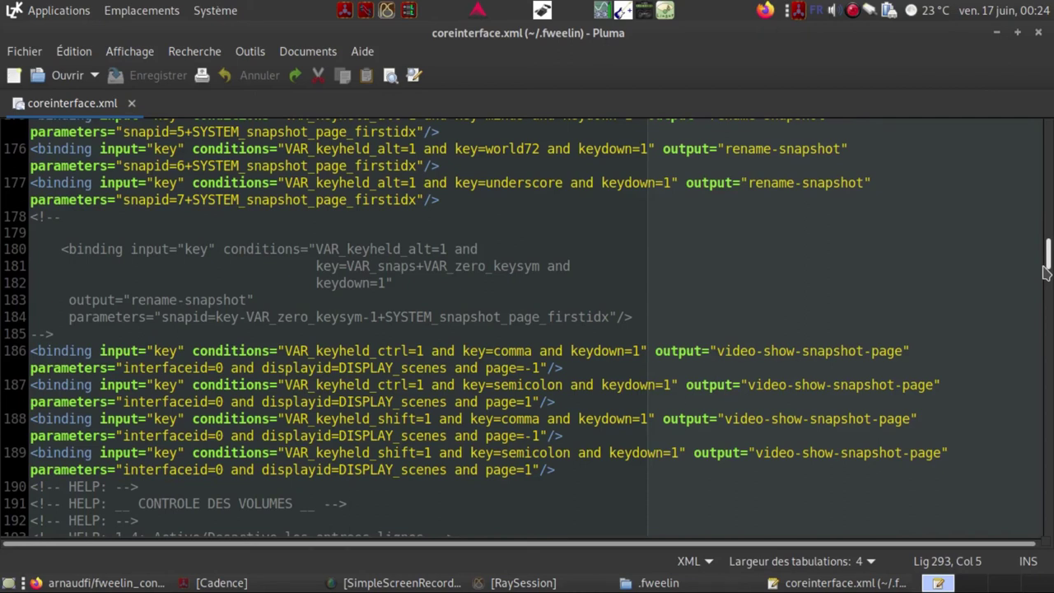
{"action": "left_click_drag", "start_coordinate": [1049, 262], "coordinate": [1045, 171]}
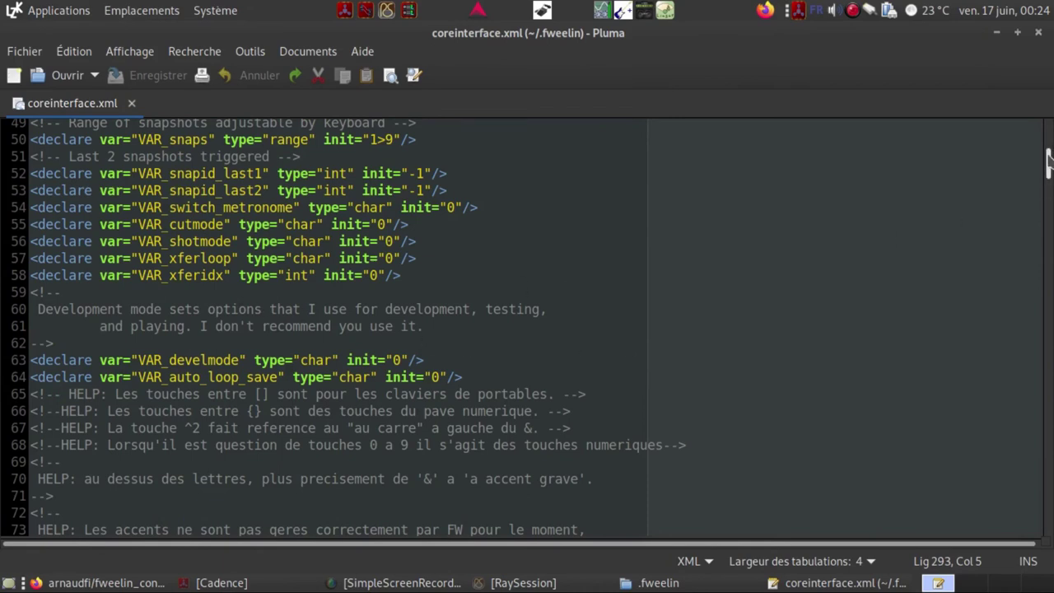
{"action": "left_click_drag", "start_coordinate": [1049, 160], "coordinate": [1052, 212]}
{"action": "scroll", "coordinate": [1049, 179], "scroll_direction": "down", "scroll_amount": 9}
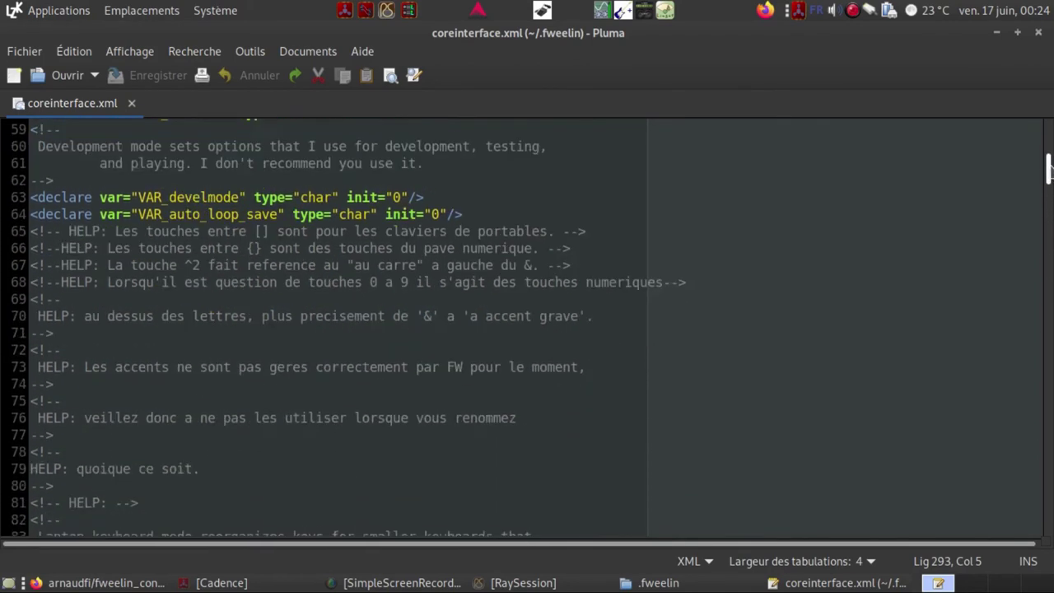
{"action": "scroll", "coordinate": [502, 210], "scroll_direction": "up", "scroll_amount": 3}
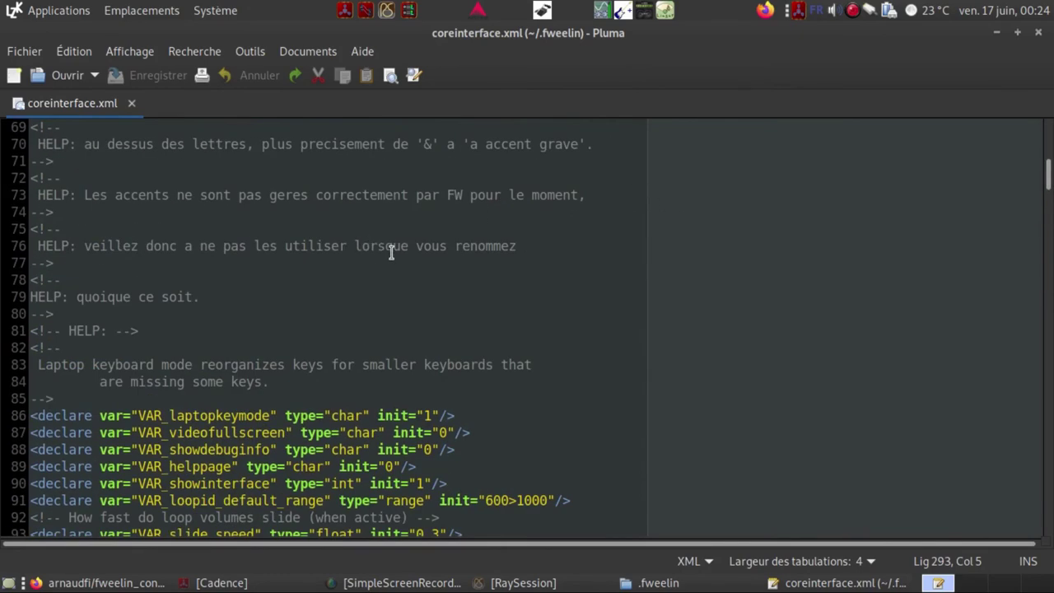
{"action": "scroll", "coordinate": [378, 252], "scroll_direction": "down", "scroll_amount": 2}
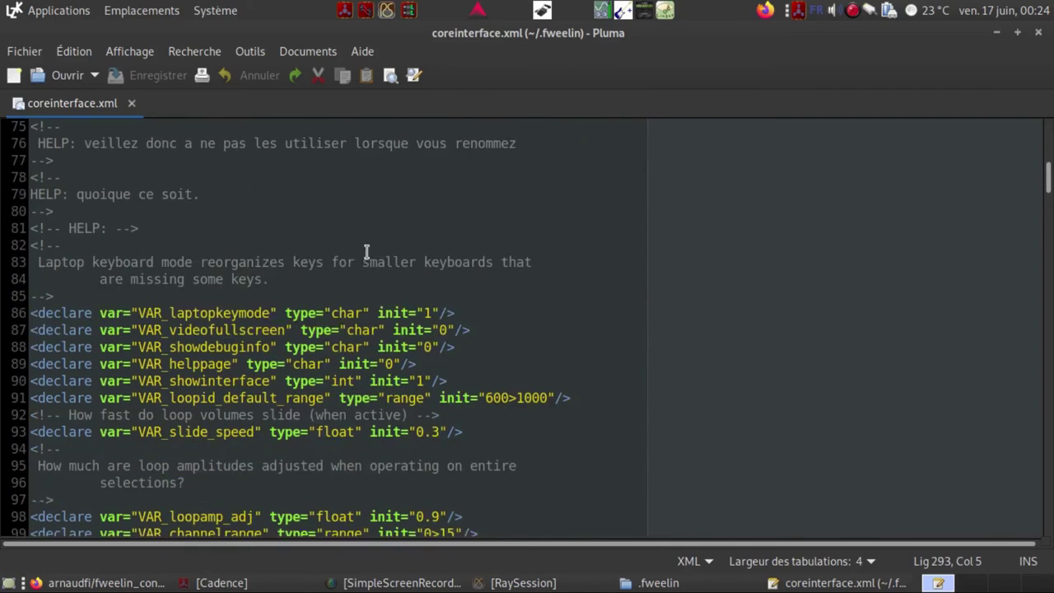
{"action": "scroll", "coordinate": [367, 252], "scroll_direction": "down", "scroll_amount": 9}
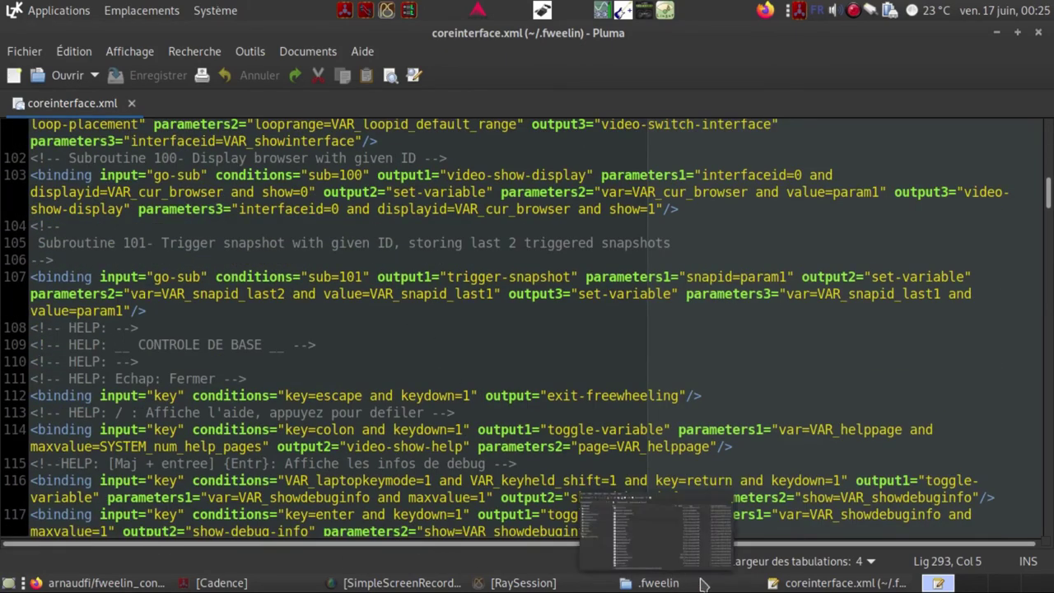
- Open pckeyboard.xml from the .fweelin folder and examine its bindings and the PC Keyboard layout elements
{"action": "mouse_move", "coordinate": [807, 585]}
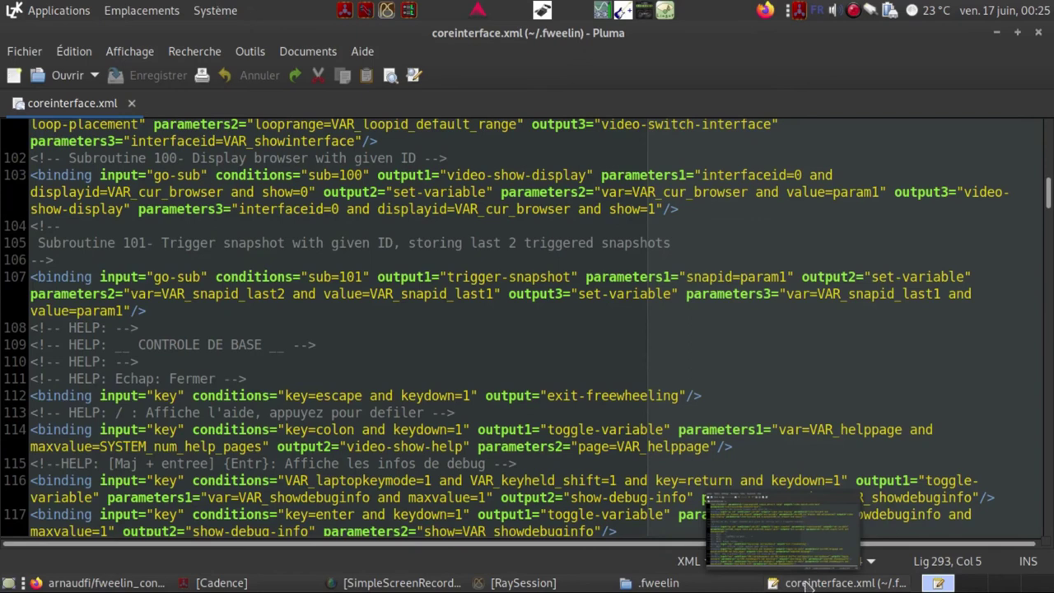
{"action": "left_click", "coordinate": [706, 586]}
{"action": "left_click", "coordinate": [313, 230]}
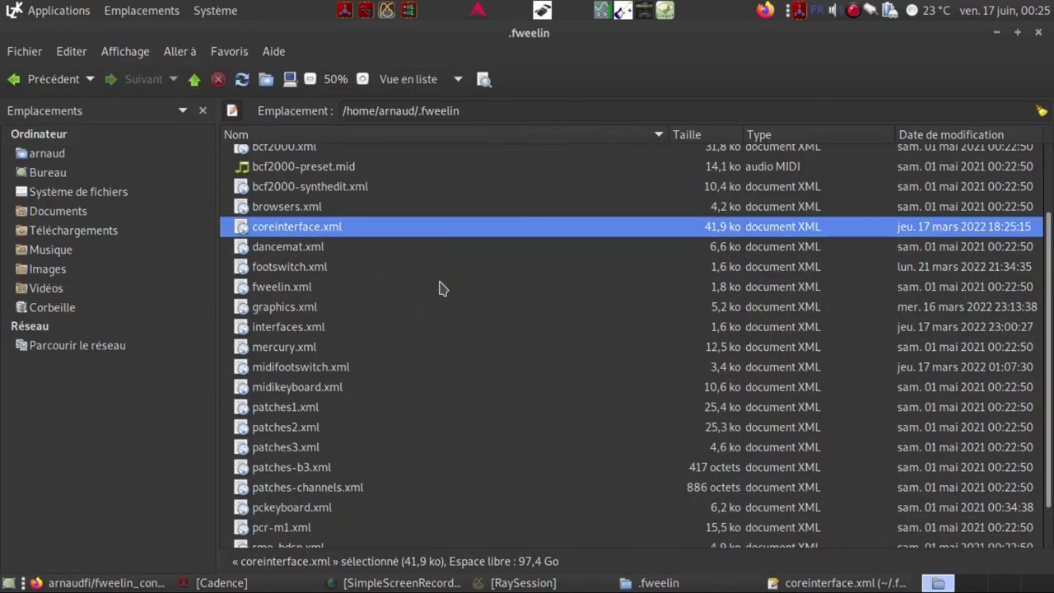
{"action": "scroll", "coordinate": [335, 330], "scroll_direction": "down", "scroll_amount": 2}
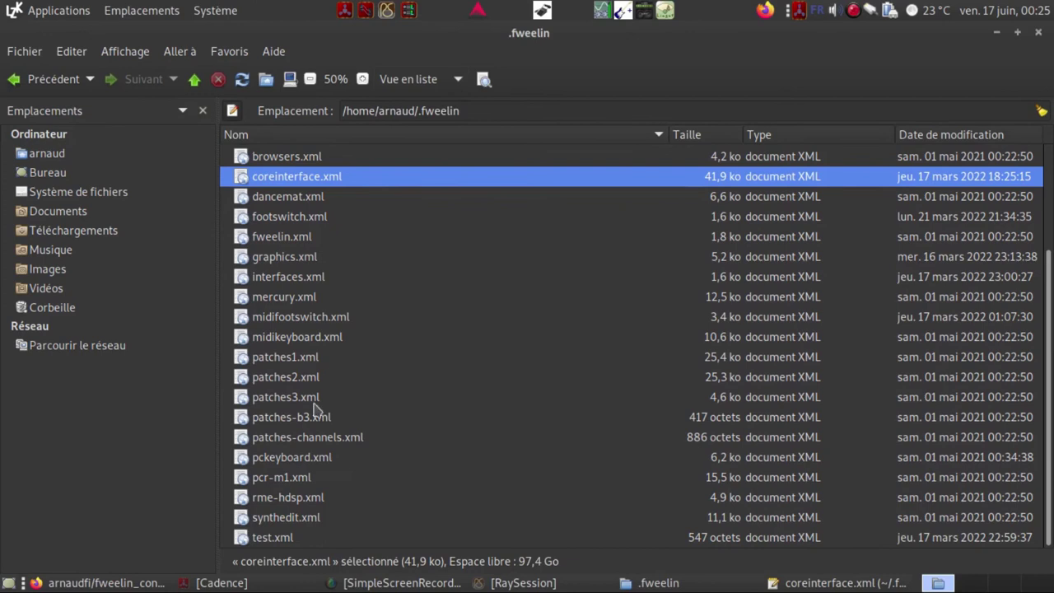
{"action": "double_click", "coordinate": [293, 457]}
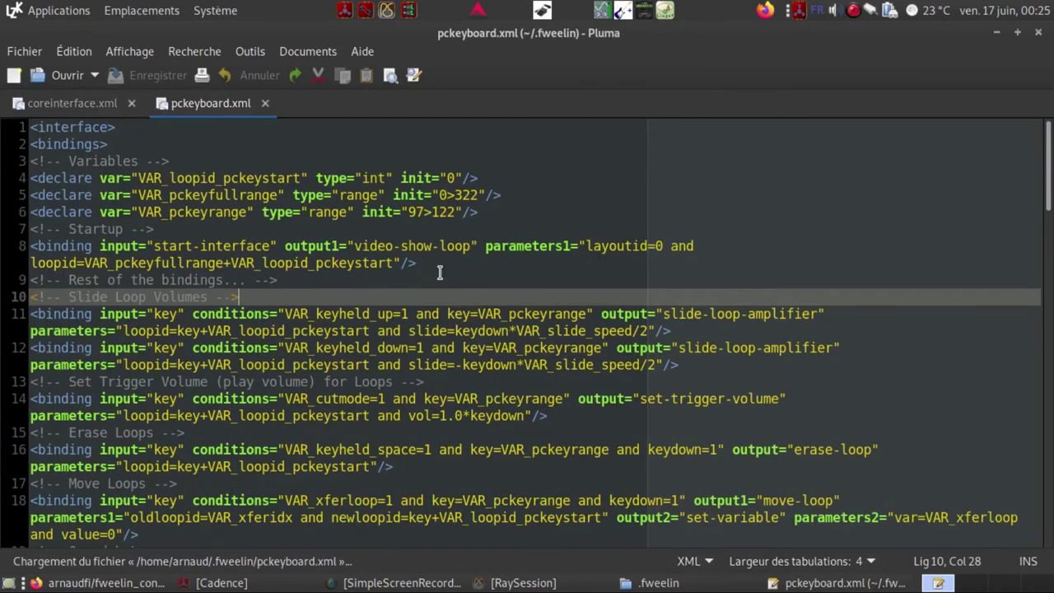
{"action": "scroll", "coordinate": [436, 280], "scroll_direction": "down", "scroll_amount": 10}
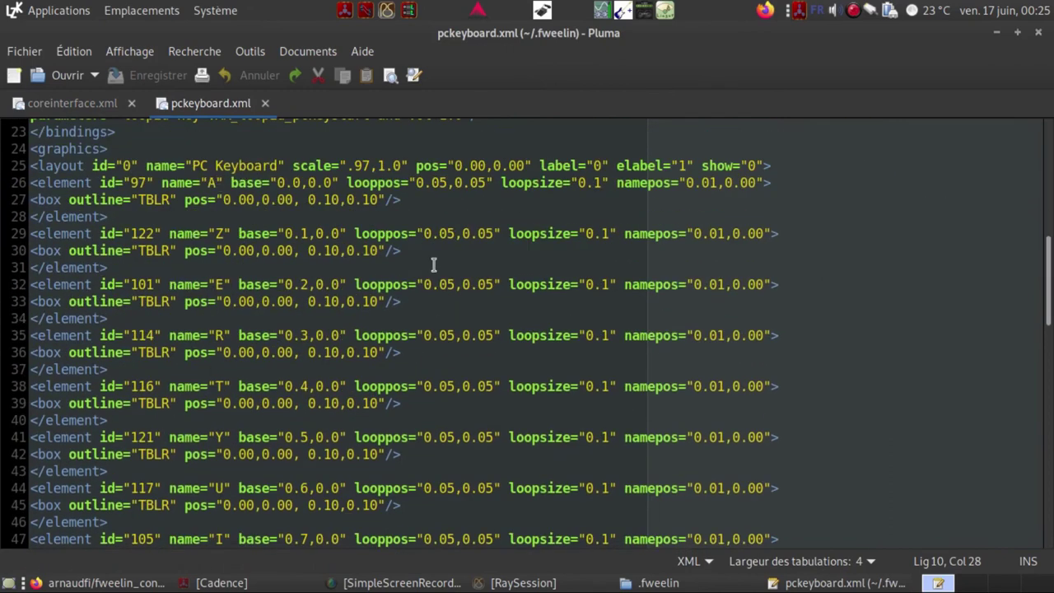
- Open interfaces.xml from the .fweelin folder and examine its explanatory comments and the list of interfaces to load
{"action": "mouse_move", "coordinate": [668, 585]}
{"action": "left_click", "coordinate": [659, 581]}
{"action": "scroll", "coordinate": [313, 286], "scroll_direction": "up", "scroll_amount": 1}
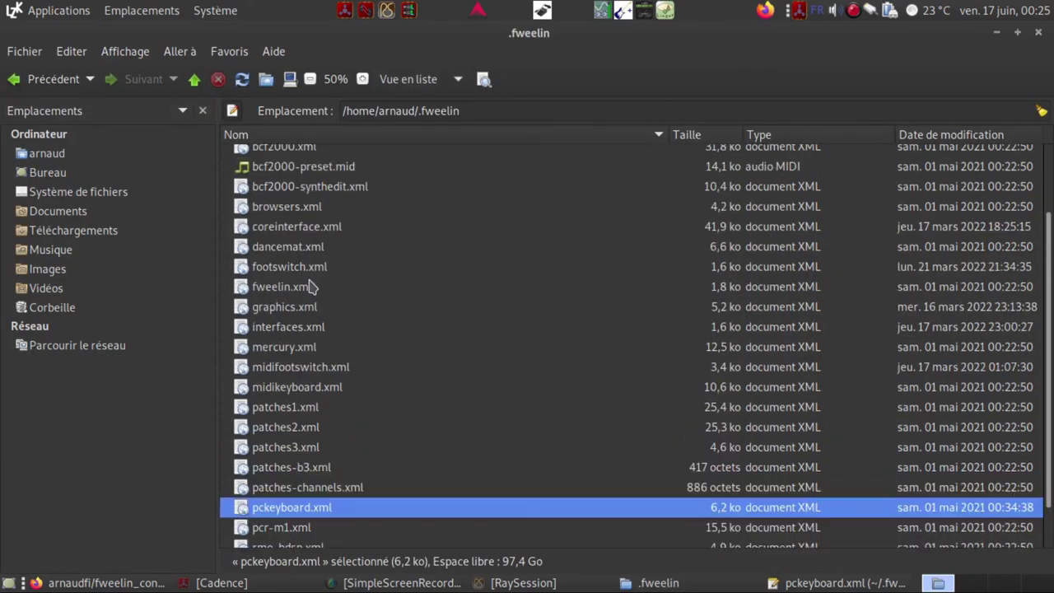
{"action": "left_click", "coordinate": [295, 328]}
{"action": "double_click", "coordinate": [295, 328]}
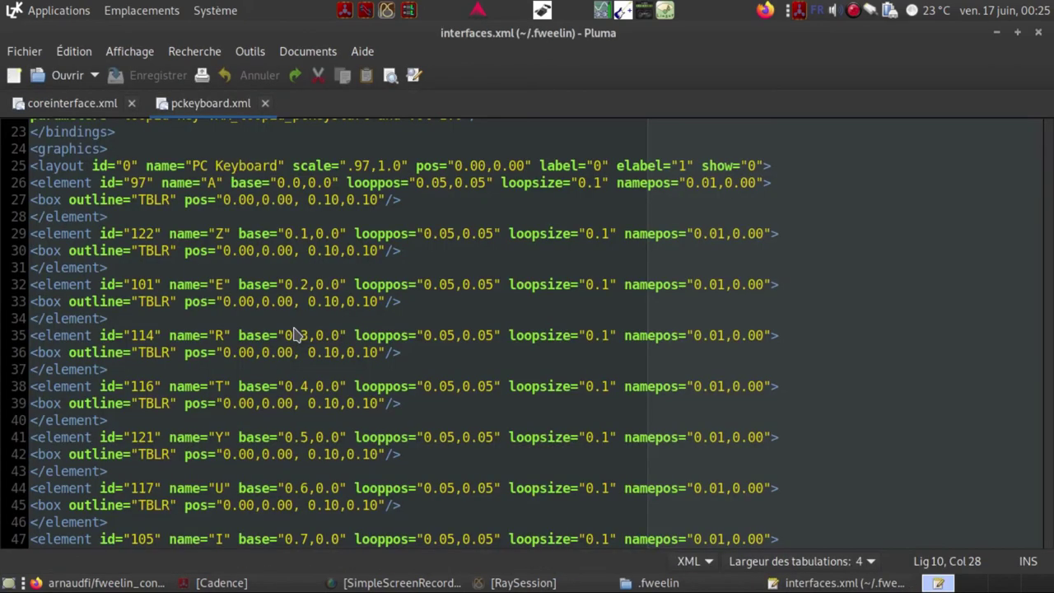
{"action": "scroll", "coordinate": [538, 258], "scroll_direction": "up", "scroll_amount": 5}
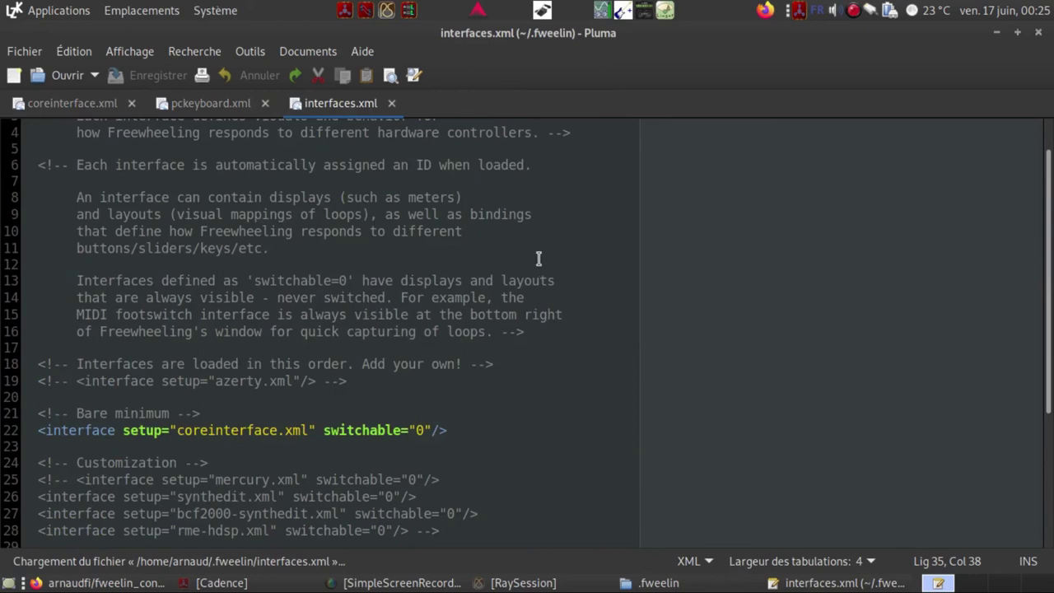
{"action": "scroll", "coordinate": [544, 257], "scroll_direction": "down", "scroll_amount": 4}
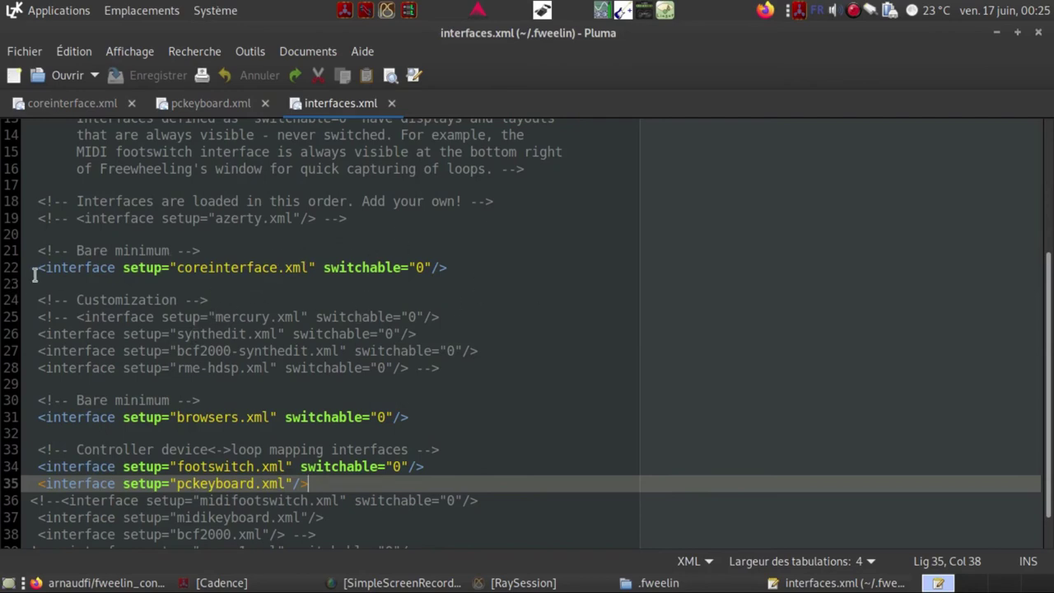
{"action": "scroll", "coordinate": [357, 362], "scroll_direction": "down", "scroll_amount": 1}
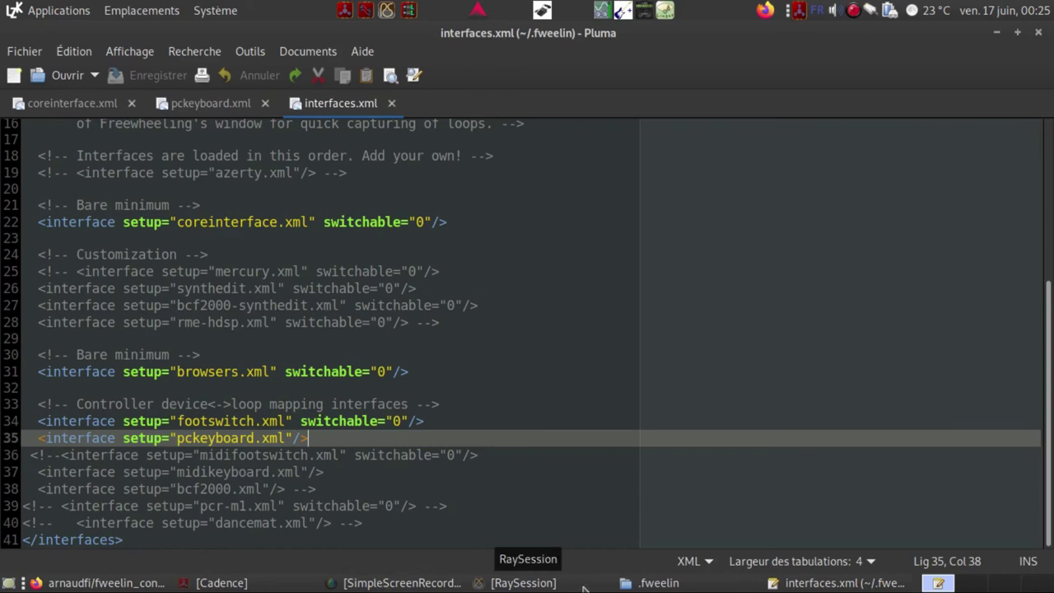
- Return to the .fweelin folder and point out the originaux and pour_clavier_francais folders in turn
{"action": "left_click", "coordinate": [659, 583]}
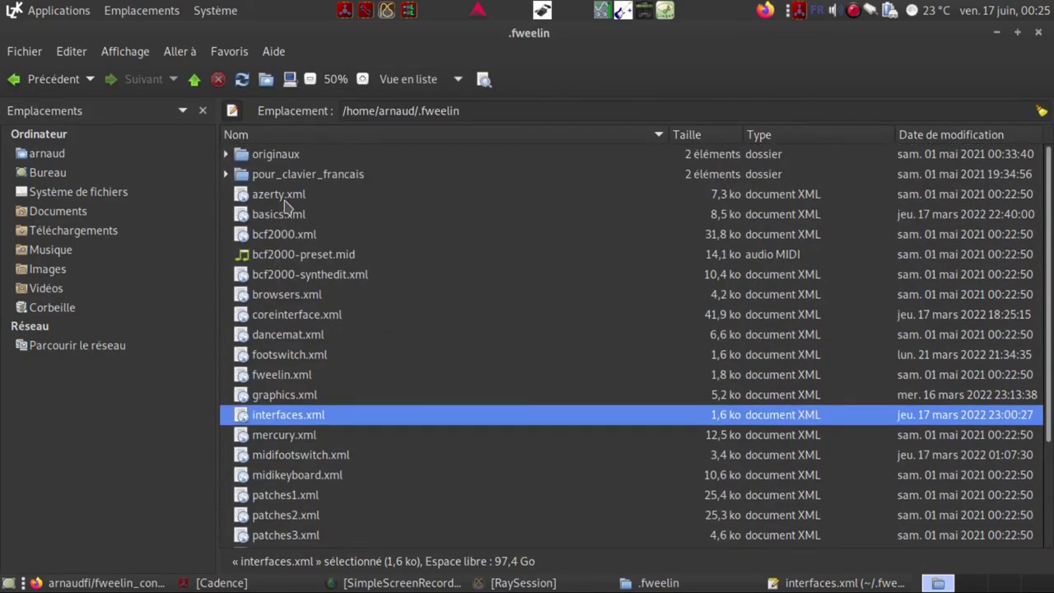
{"action": "left_click", "coordinate": [287, 159]}
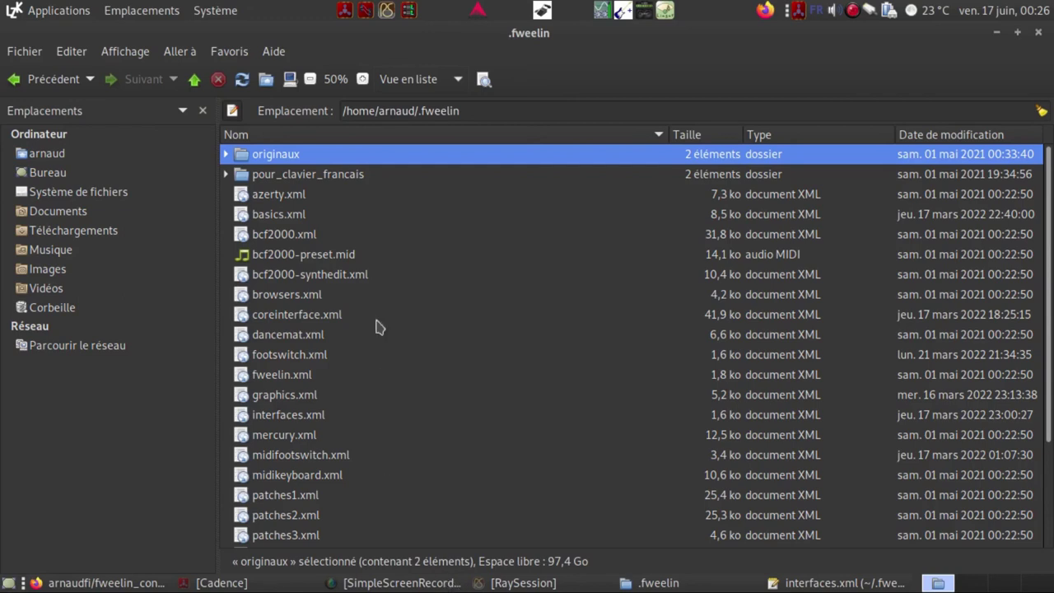
{"action": "left_click", "coordinate": [359, 182]}
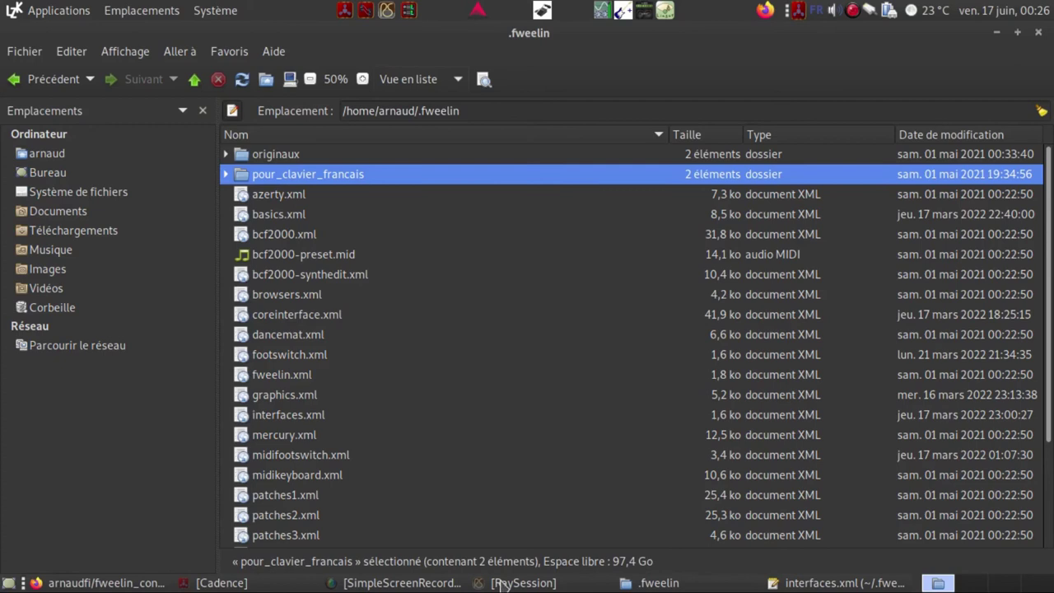
- Review the footswitch notes in the fweelin_config README in Firefox, and open footswitch.xml from the .fweelin folder in Pluma
{"action": "left_click", "coordinate": [110, 584]}
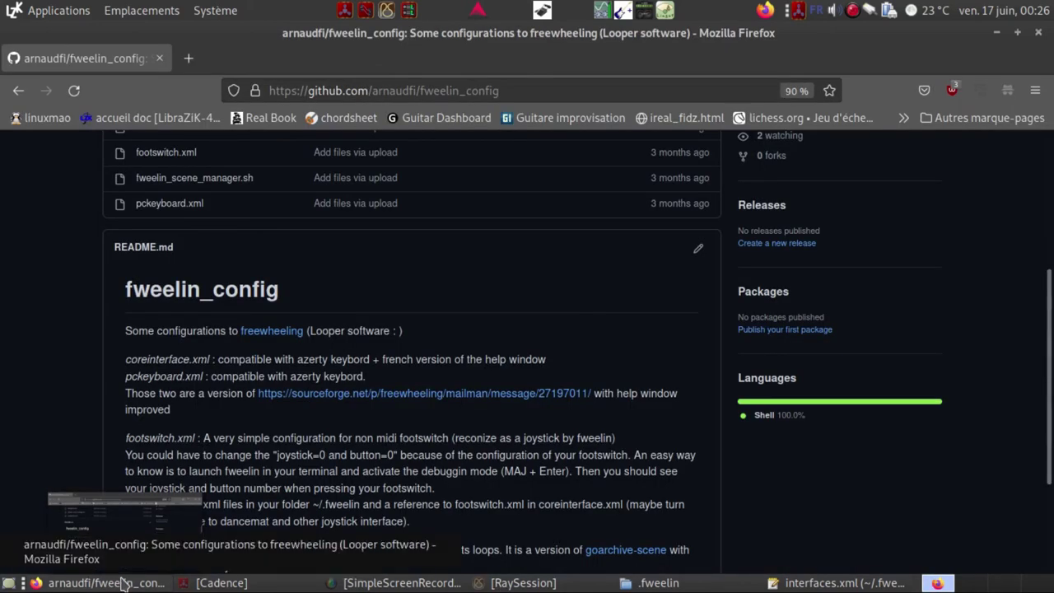
{"action": "scroll", "coordinate": [461, 493], "scroll_direction": "down", "scroll_amount": 2}
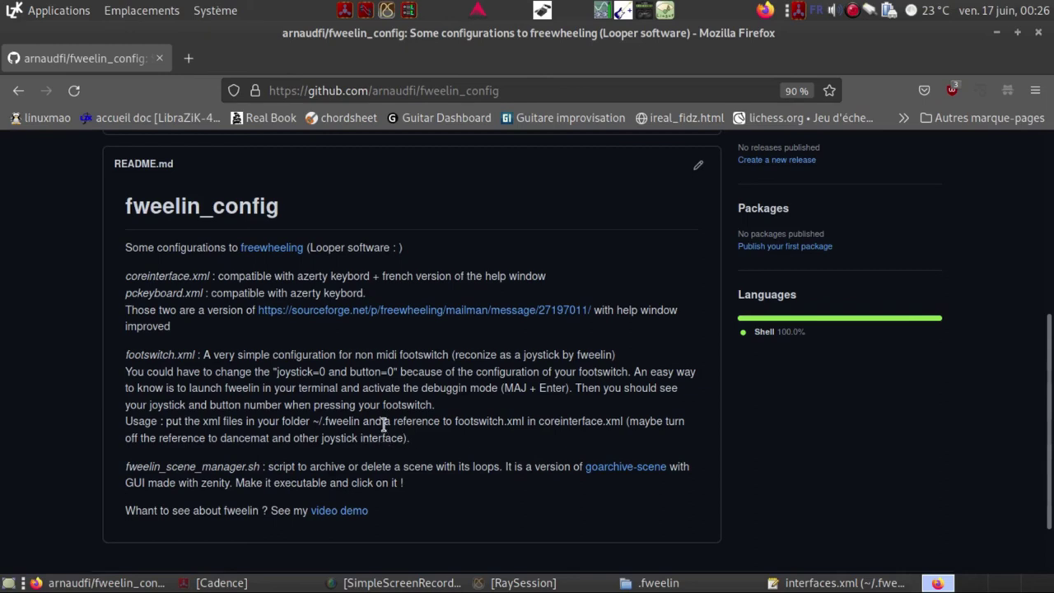
{"action": "left_click", "coordinate": [634, 580]}
{"action": "scroll", "coordinate": [379, 389], "scroll_direction": "down", "scroll_amount": 1}
{"action": "scroll", "coordinate": [405, 375], "scroll_direction": "down", "scroll_amount": 2}
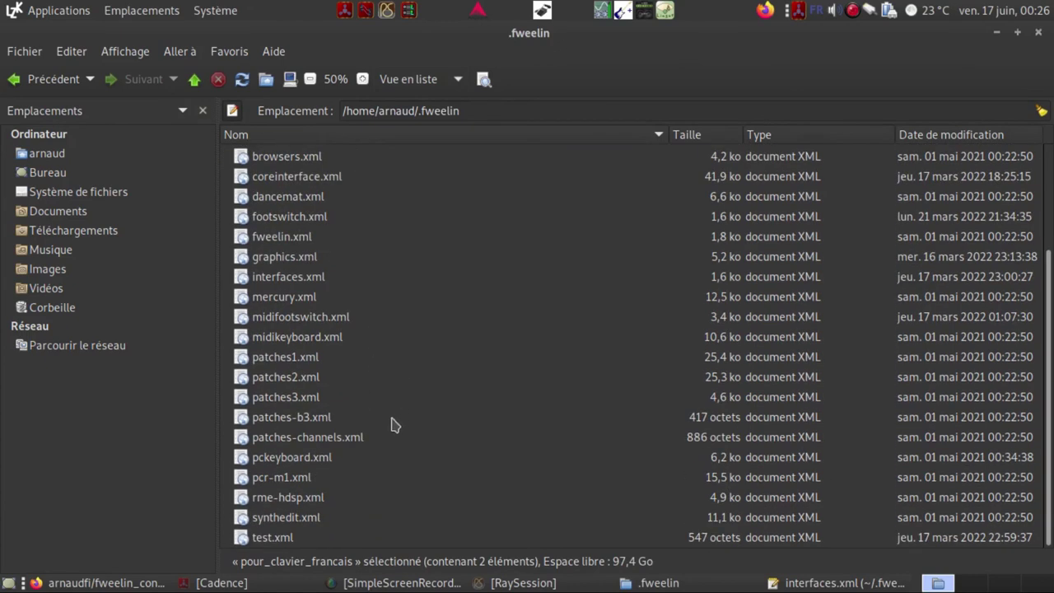
{"action": "double_click", "coordinate": [310, 221]}
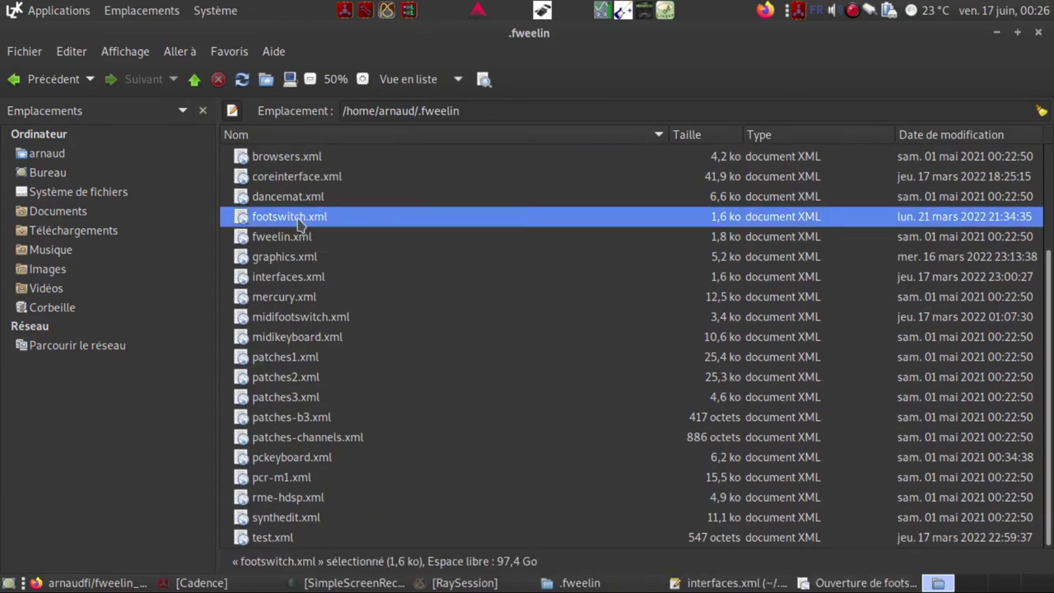
- Examine the footswitch.xml bindings and point out the joystick number in the Erase Loops condition
{"action": "scroll", "coordinate": [403, 350], "scroll_direction": "up", "scroll_amount": 5}
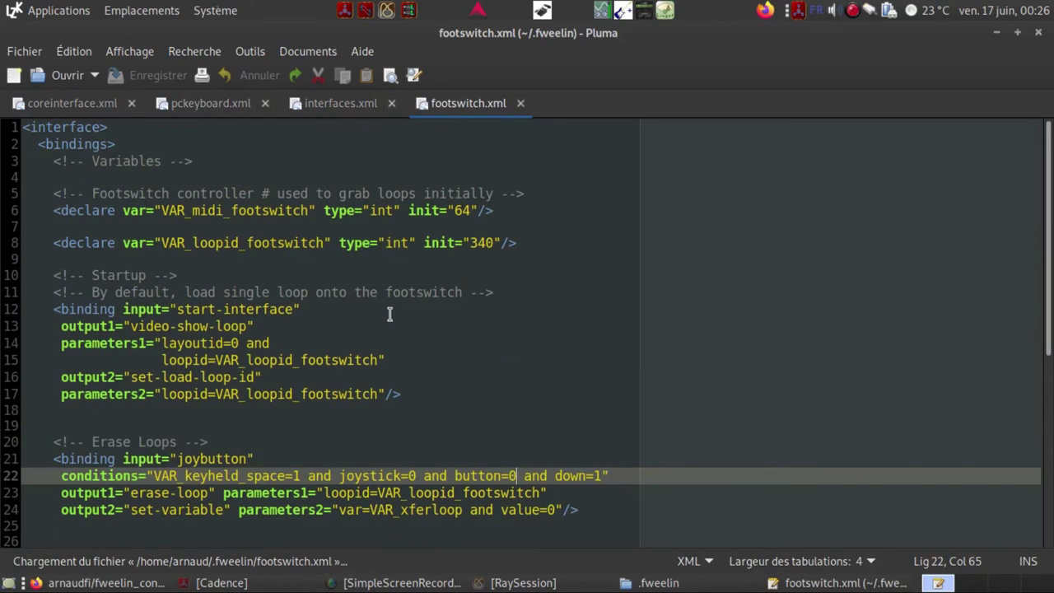
{"action": "scroll", "coordinate": [206, 210], "scroll_direction": "down", "scroll_amount": 2}
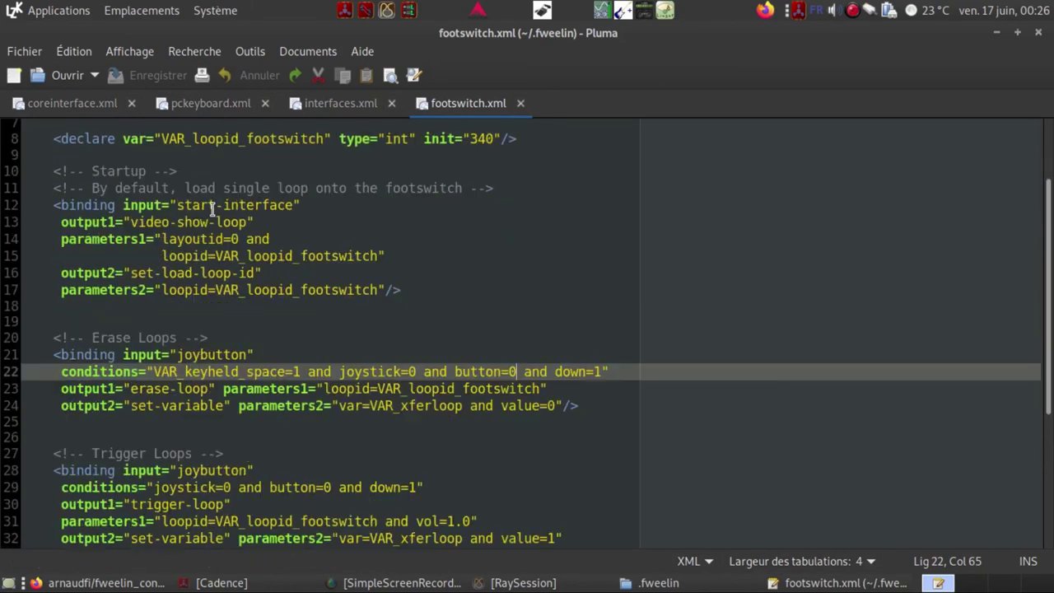
{"action": "scroll", "coordinate": [213, 211], "scroll_direction": "down", "scroll_amount": 1}
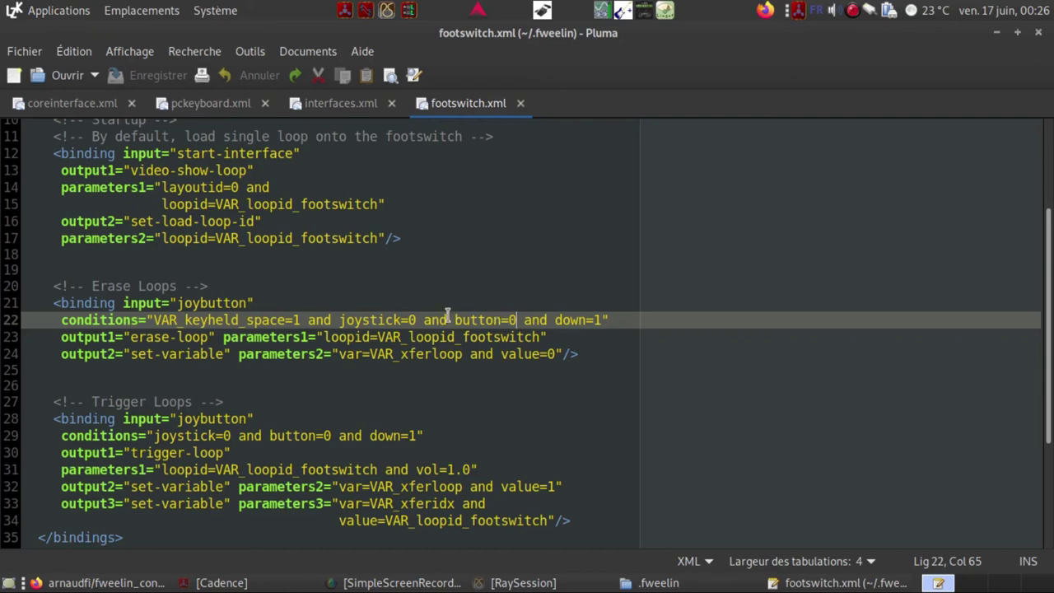
{"action": "left_click", "coordinate": [395, 321]}
{"action": "left_click_drag", "start_coordinate": [369, 325], "coordinate": [418, 321]}
{"action": "left_click", "coordinate": [418, 321]}
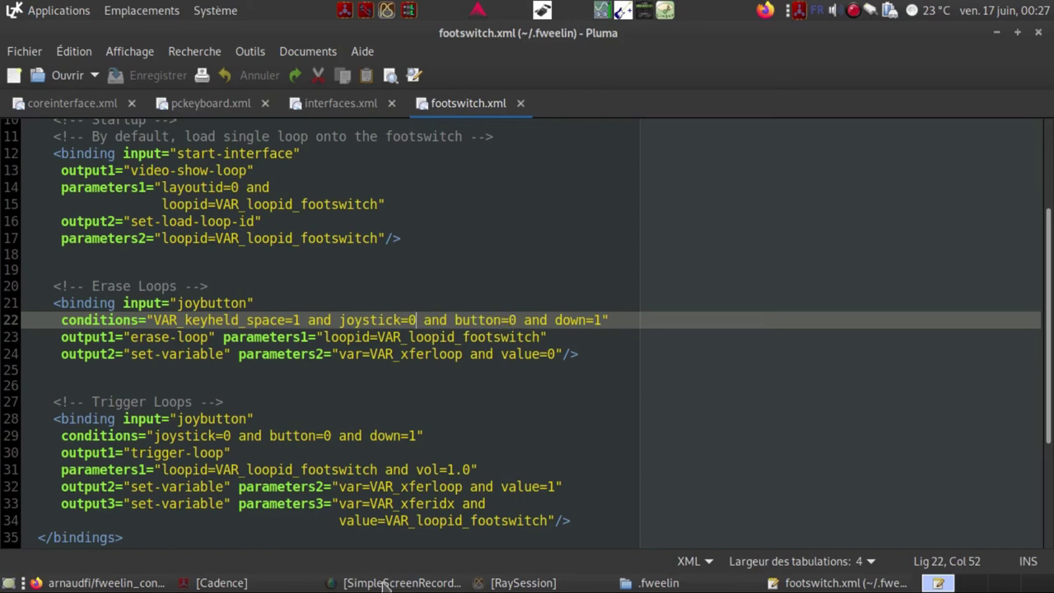
- Open MATE Terminal and launch FreeWheeling with the fweelin command
{"action": "left_click", "coordinate": [59, 10]}
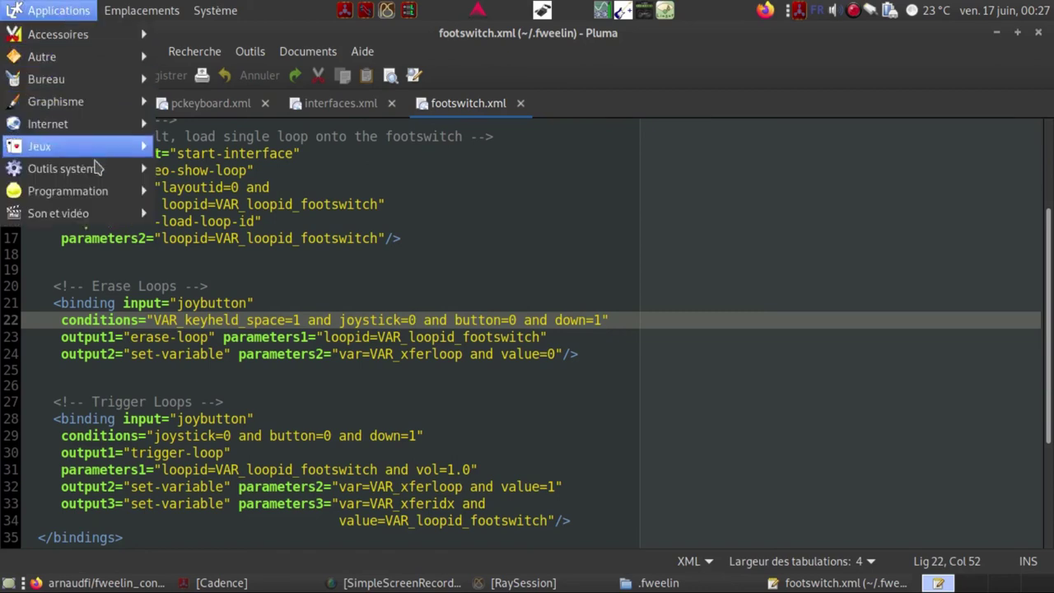
{"action": "mouse_move", "coordinate": [96, 198]}
{"action": "mouse_move", "coordinate": [83, 169]}
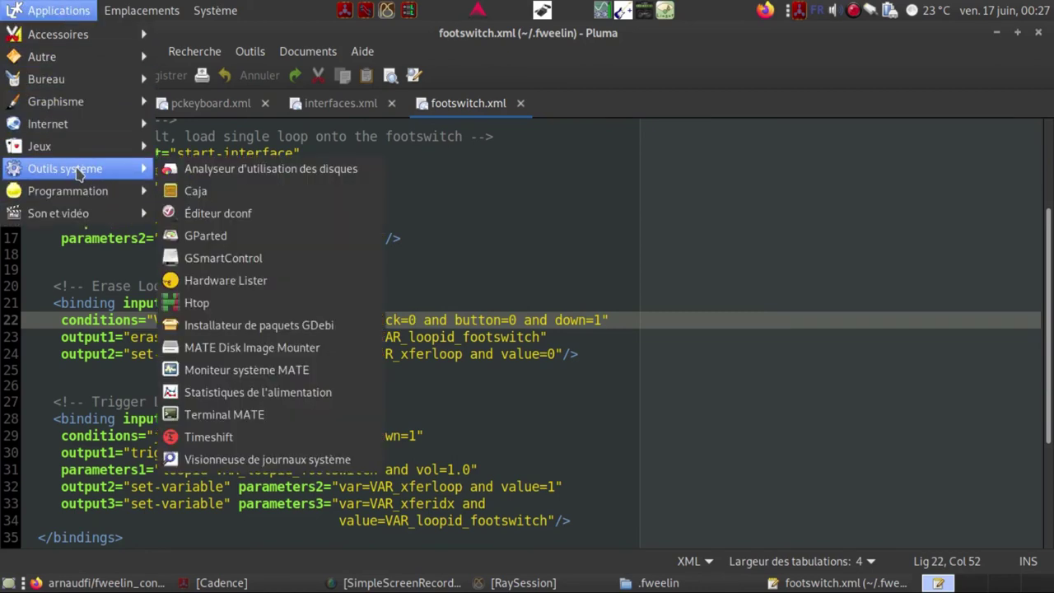
{"action": "left_click", "coordinate": [230, 414]}
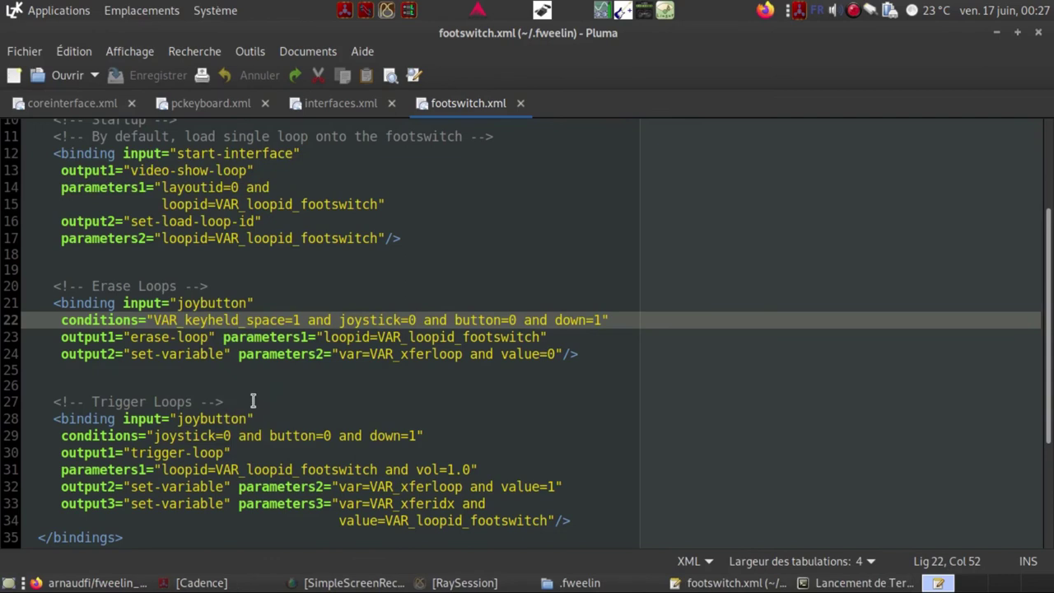
{"action": "type", "text": "fweelin"}
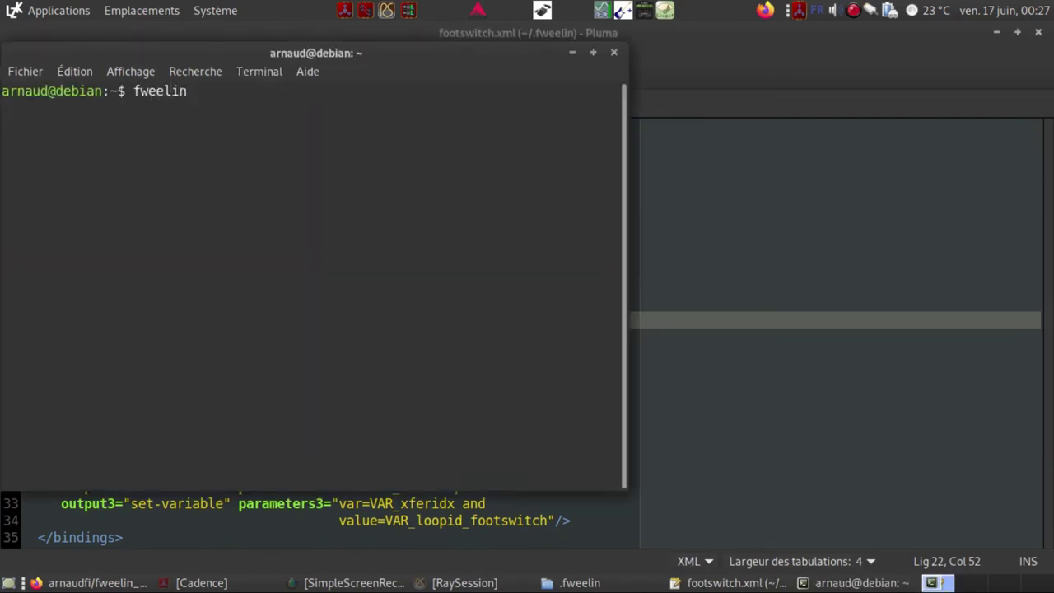
{"action": "key", "text": "Return"}
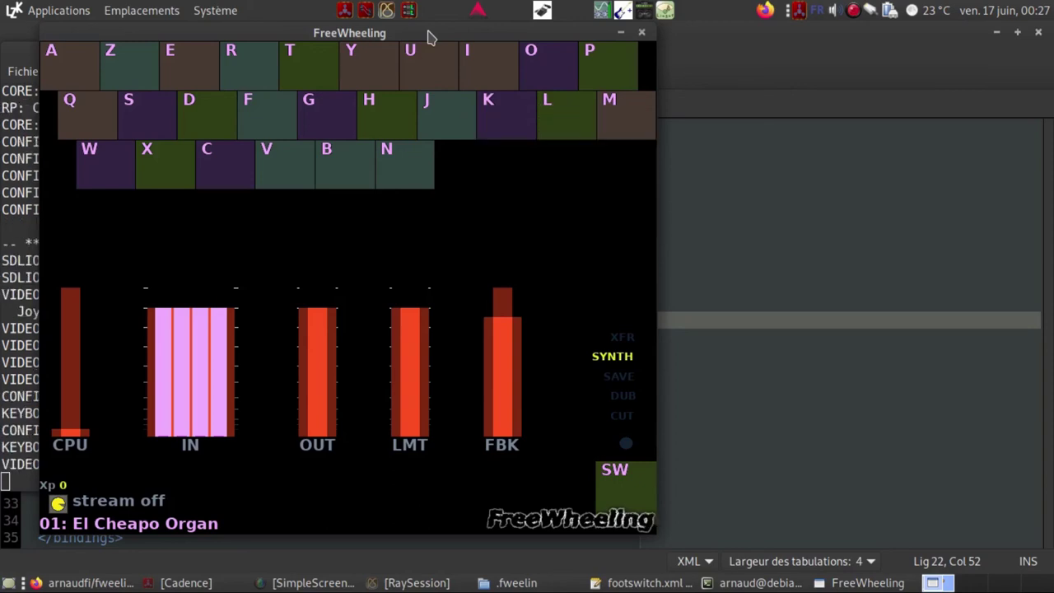
- Move the FreeWheeling window aside and bring the terminal forward to examine its debug output
{"action": "left_click_drag", "start_coordinate": [412, 36], "coordinate": [871, 70]}
{"action": "left_click", "coordinate": [354, 33]}
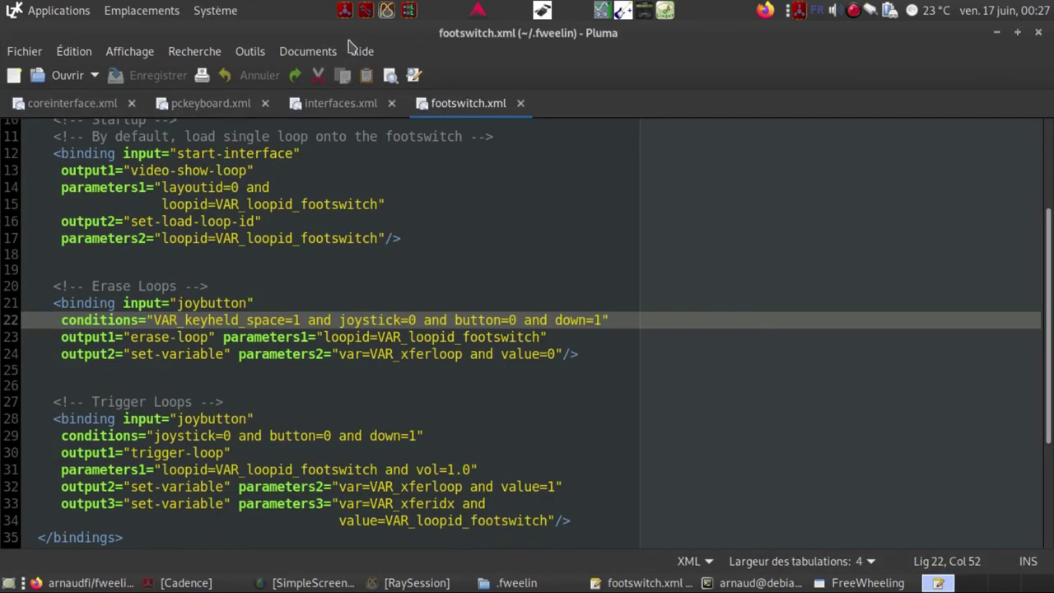
{"action": "left_click", "coordinate": [749, 583]}
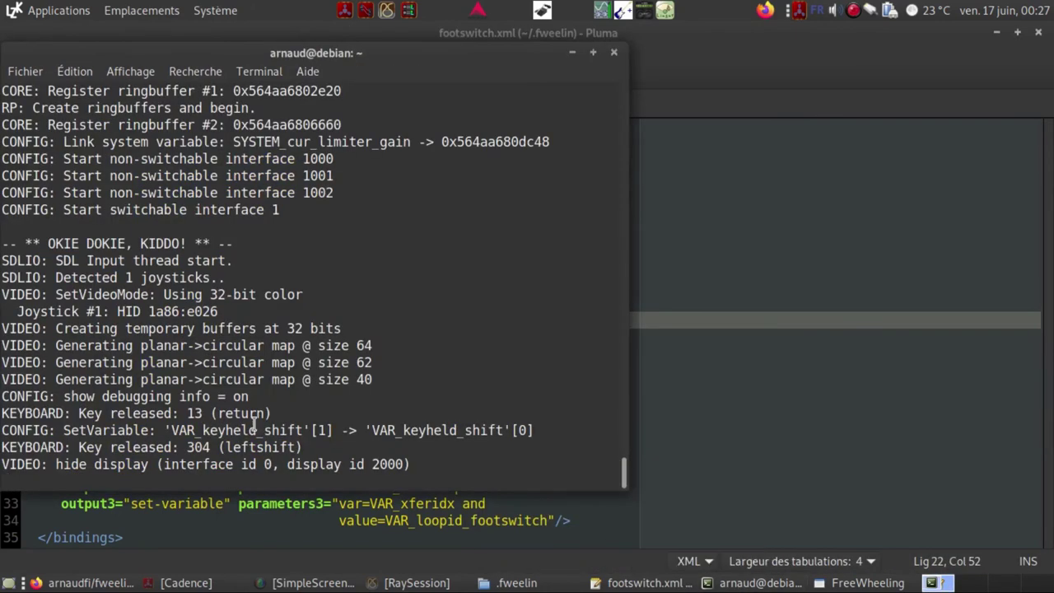